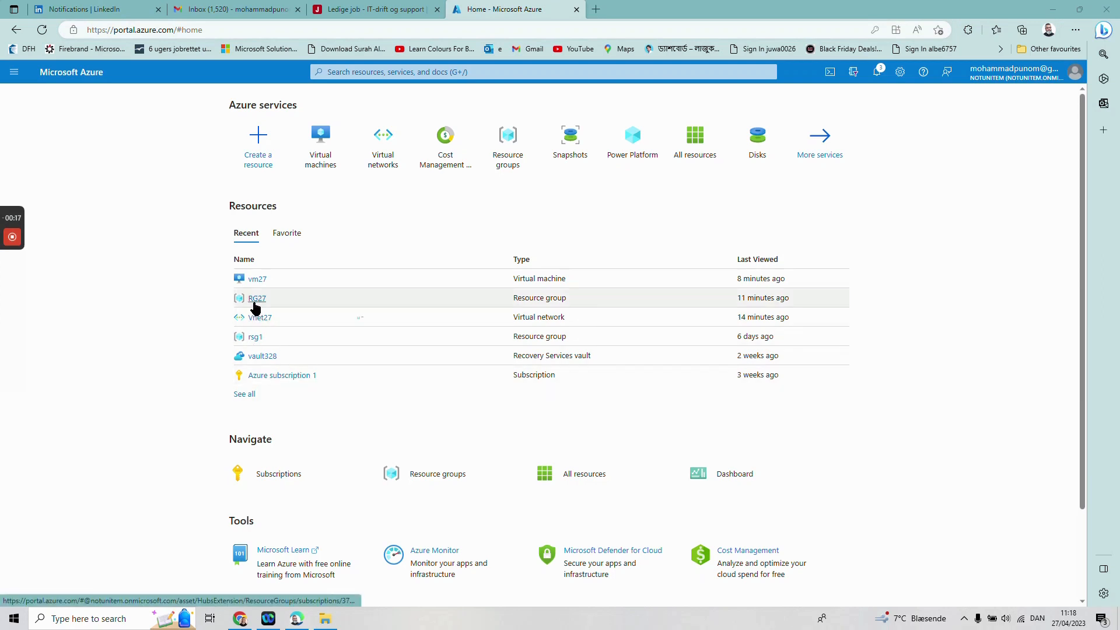
Open the overview of the vm27 virtual machine from the portal's home page
mouse_move(255, 307)
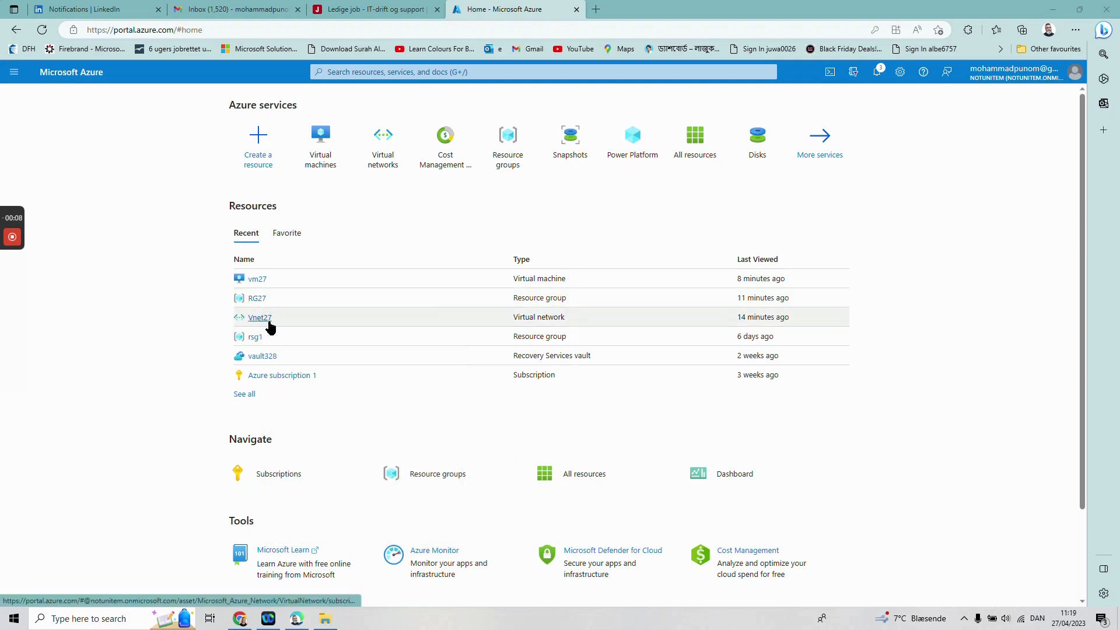
mouse_move(269, 328)
mouse_move(264, 286)
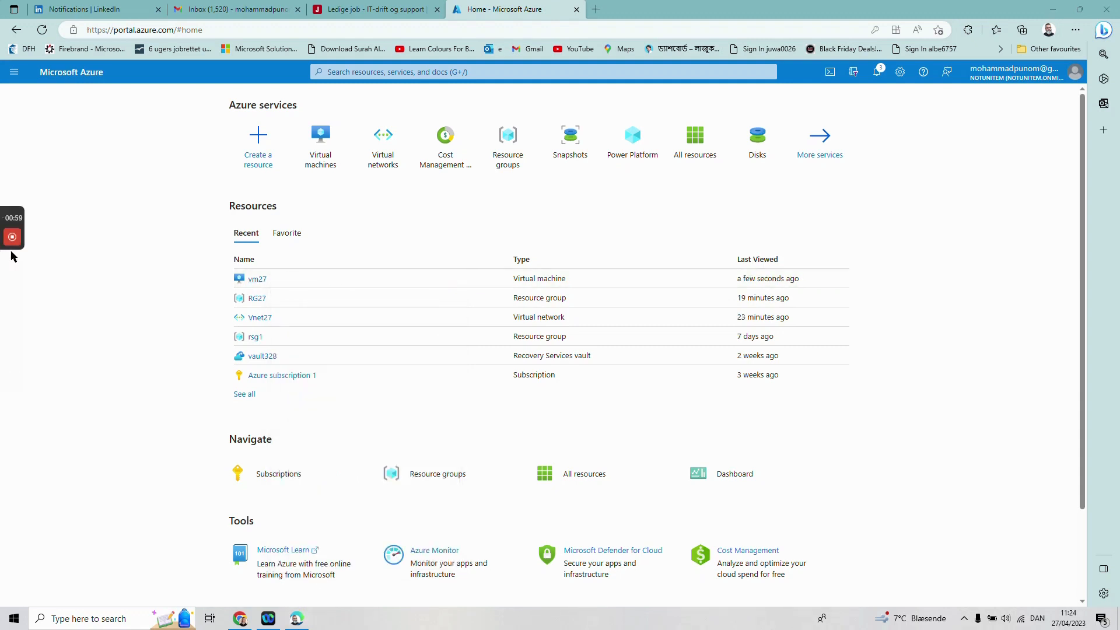
left_click(14, 72)
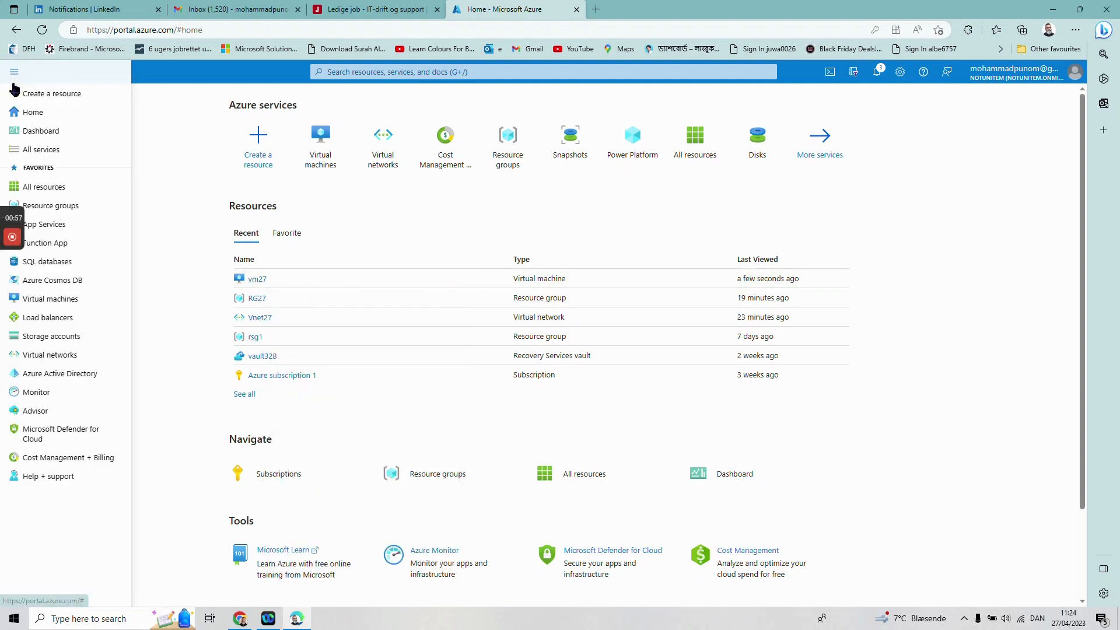
left_click(24, 111)
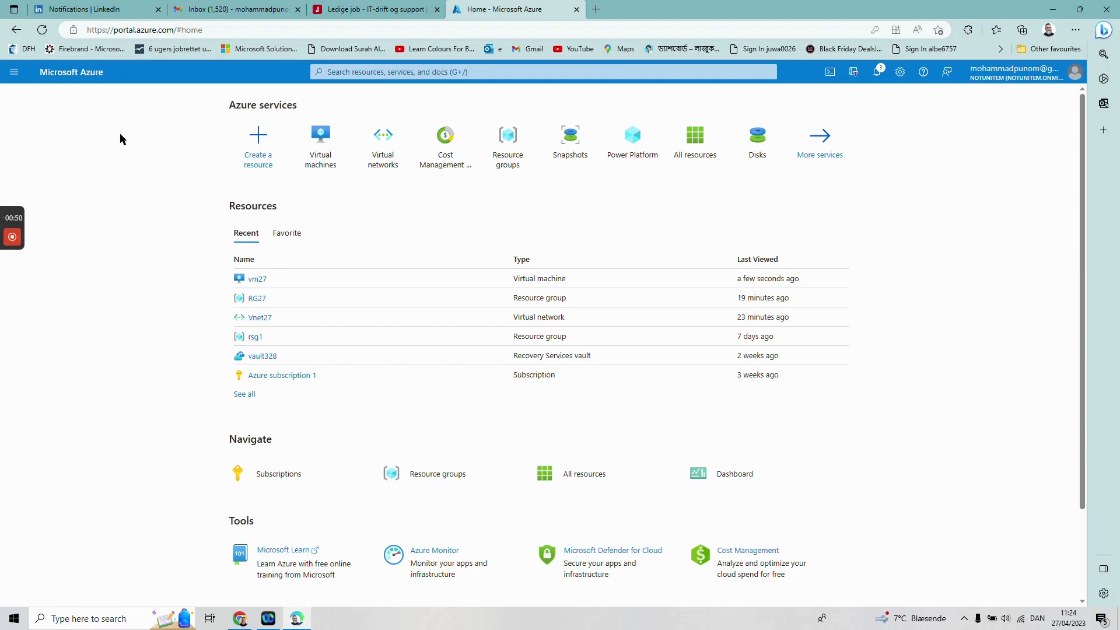
left_click(257, 280)
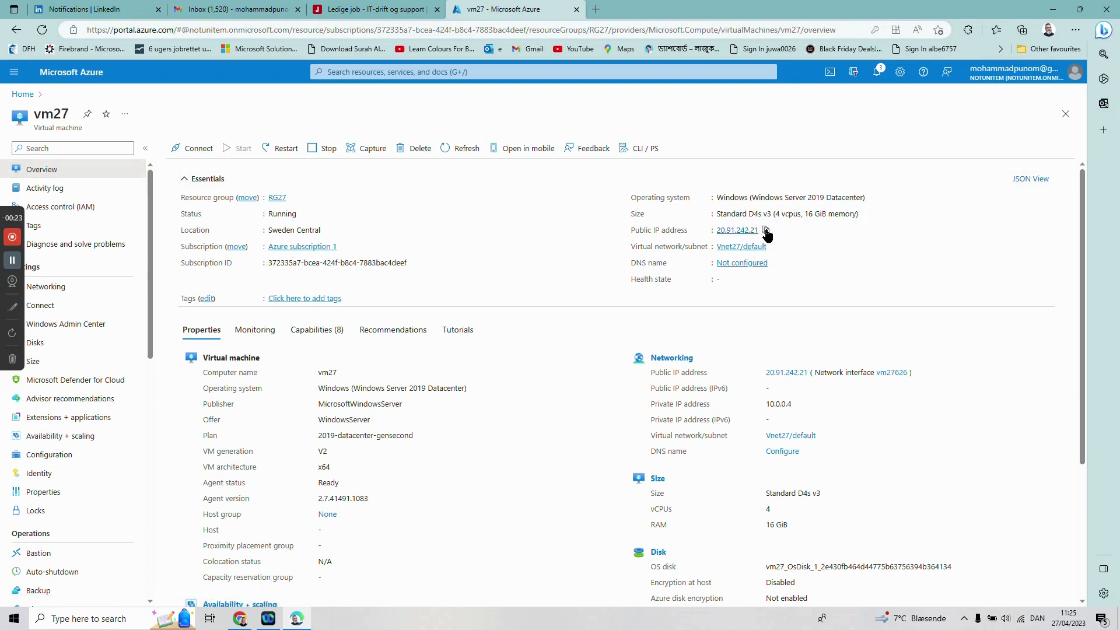
Copy vm27's public IP address and start a Remote Desktop connection to that address
left_click(765, 231)
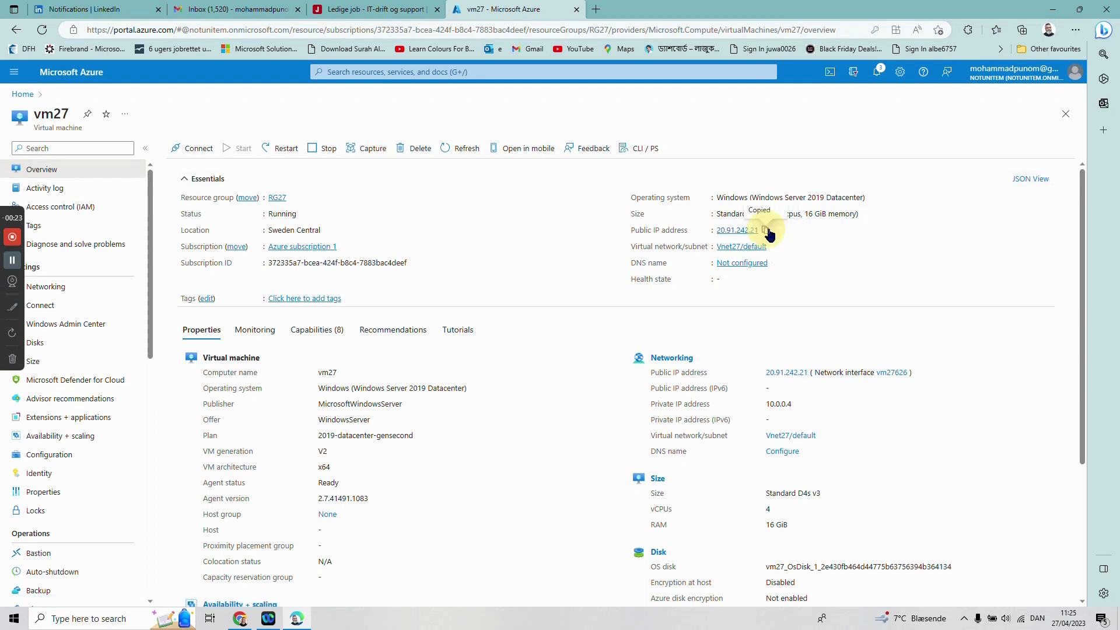
left_click(146, 619)
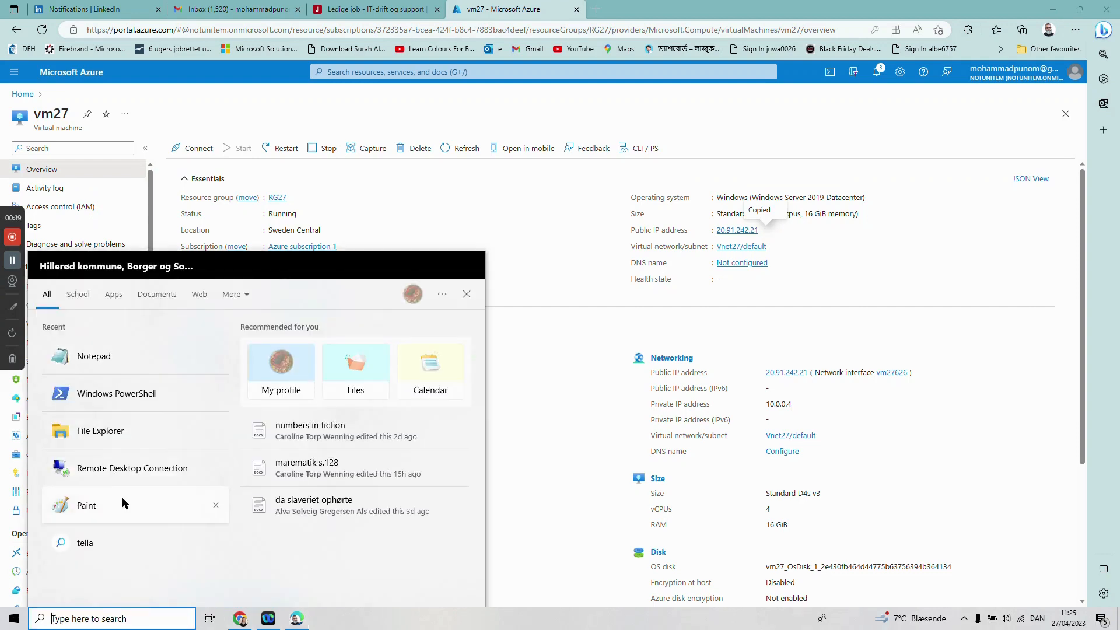
left_click(141, 471)
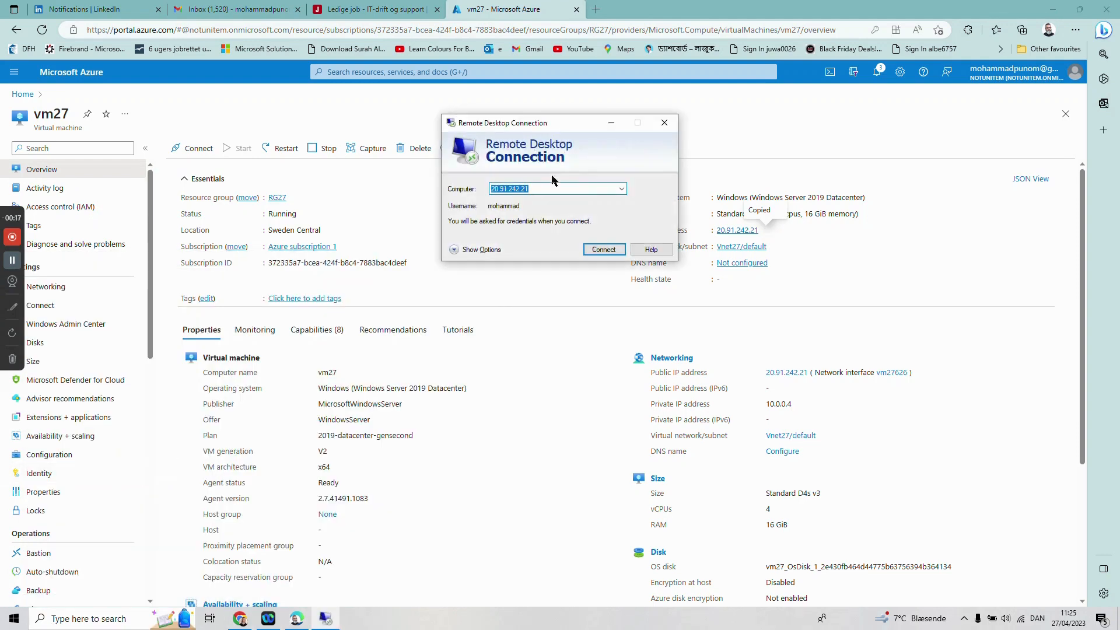
right_click(570, 188)
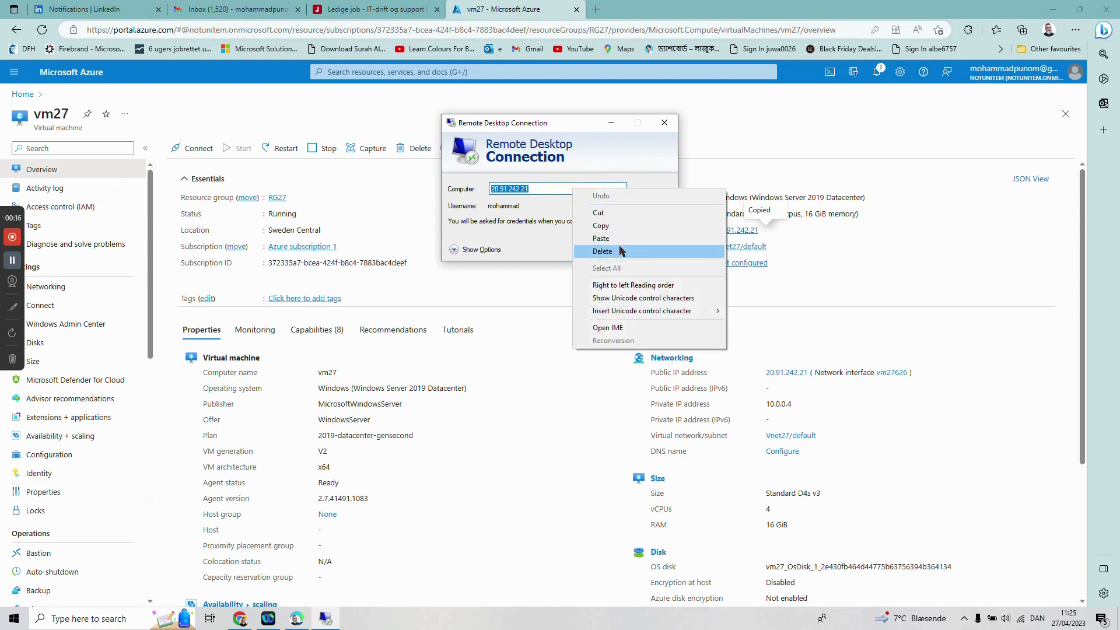
left_click(601, 238)
left_click(604, 249)
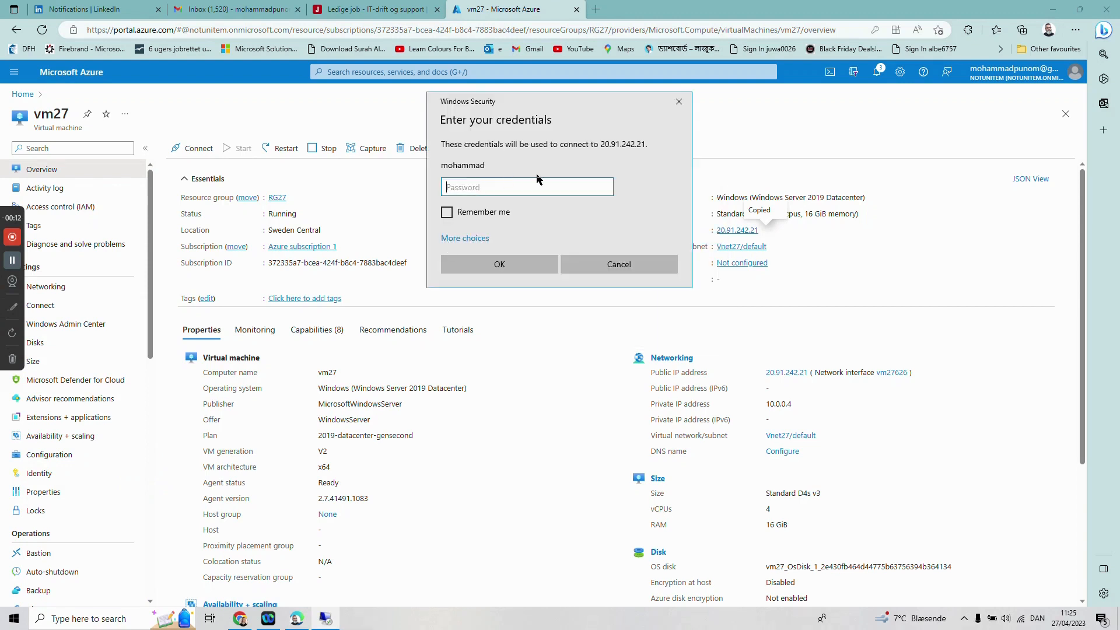
Sign in to the remote machine with the account password and proceed with the connection
type("••••••••••••••••••")
left_click(478, 275)
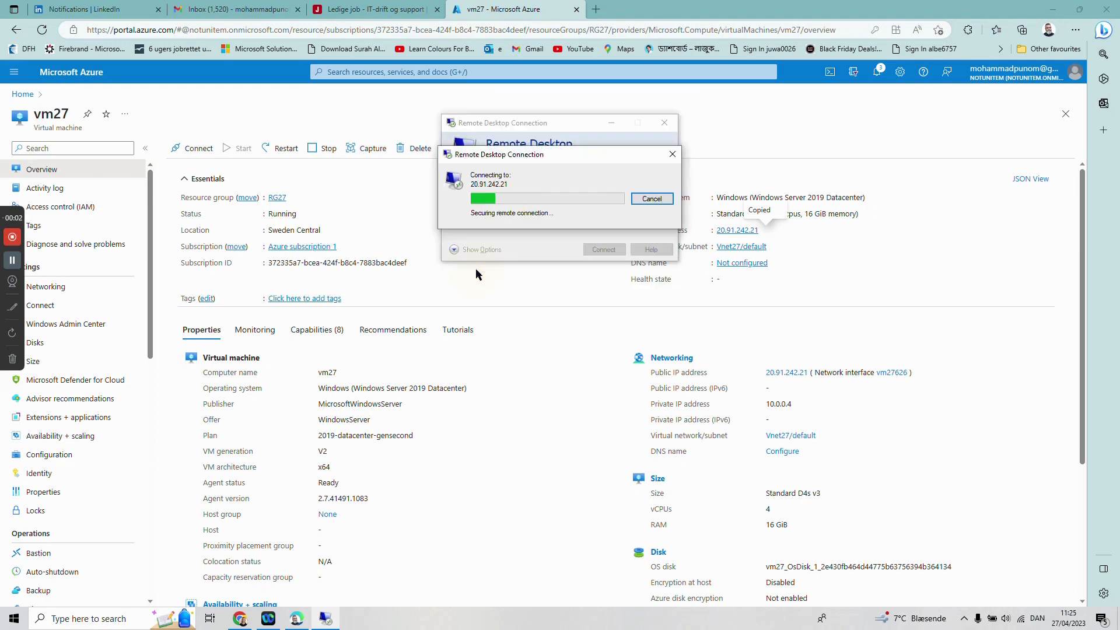
left_click(596, 290)
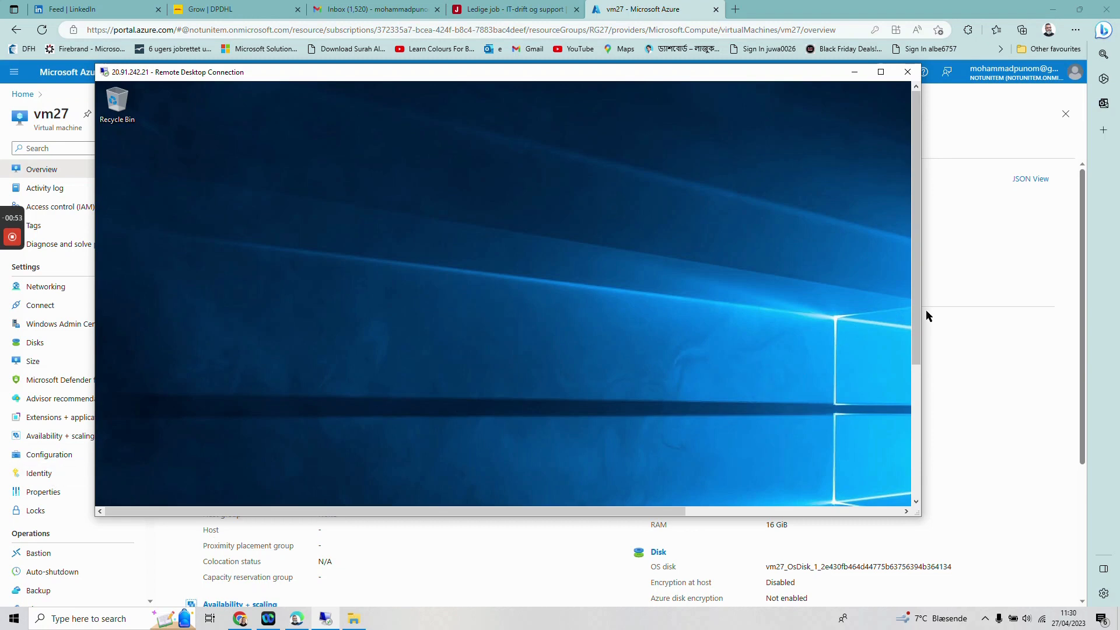
Look over the remote desktop and enlarge its session window to full screen
left_click_drag(918, 325, 922, 474)
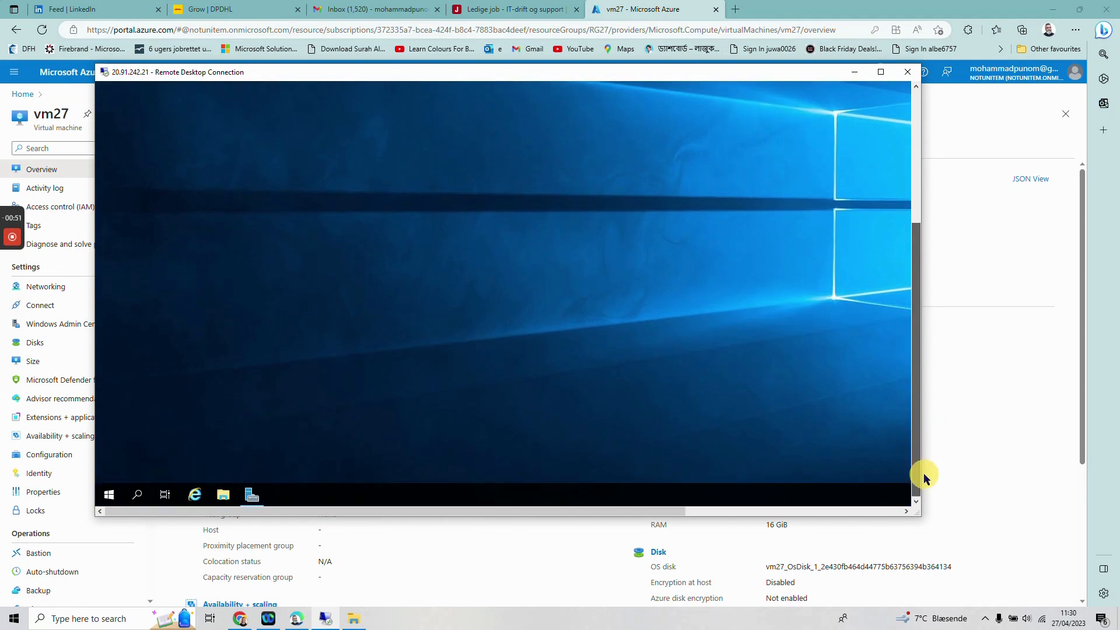
left_click_drag(665, 513, 723, 512)
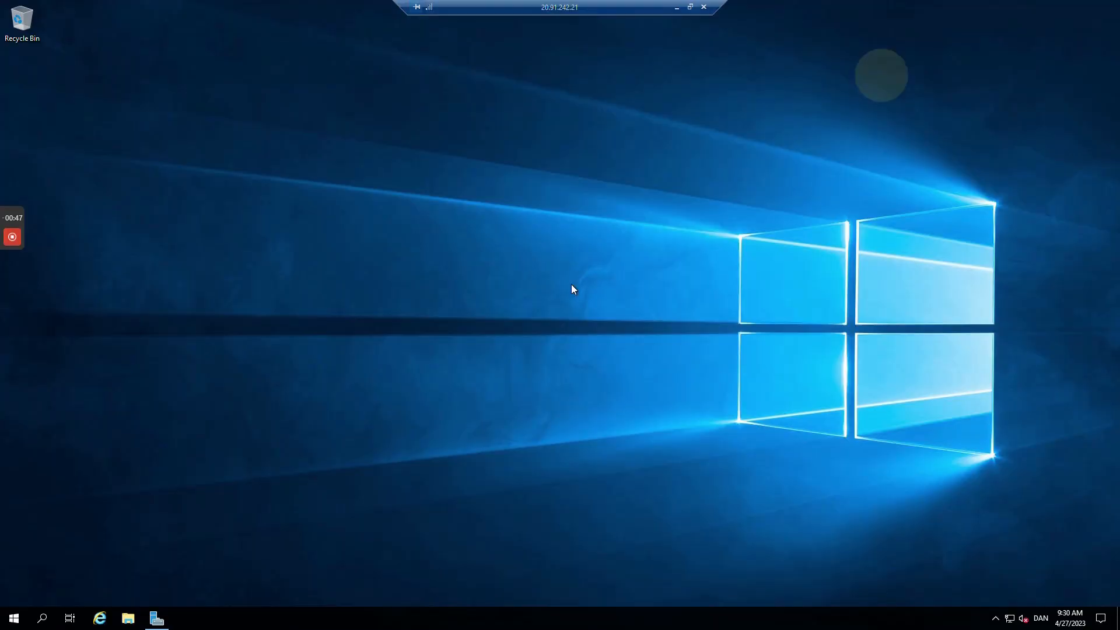
left_click(881, 72)
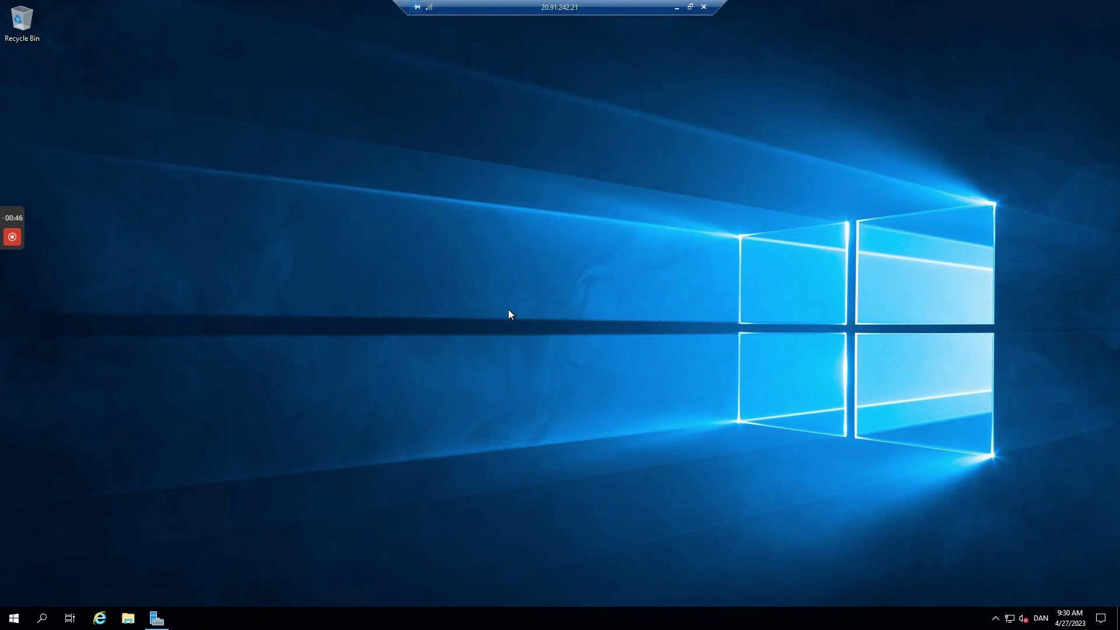
Open Server Manager on the remote server and show its Dashboard
left_click(13, 620)
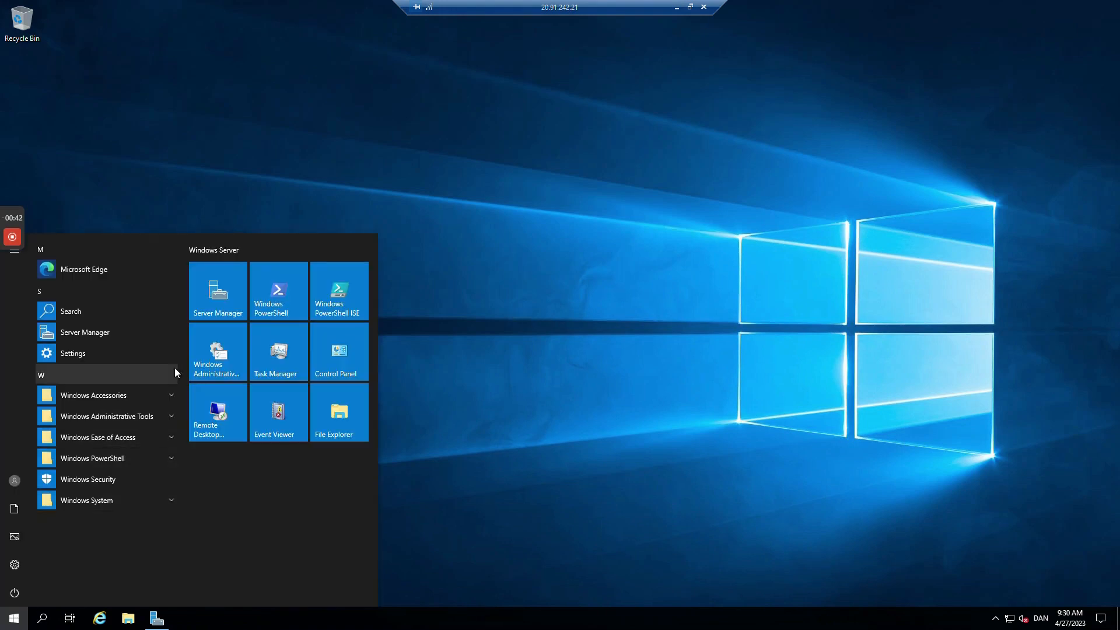
left_click(219, 298)
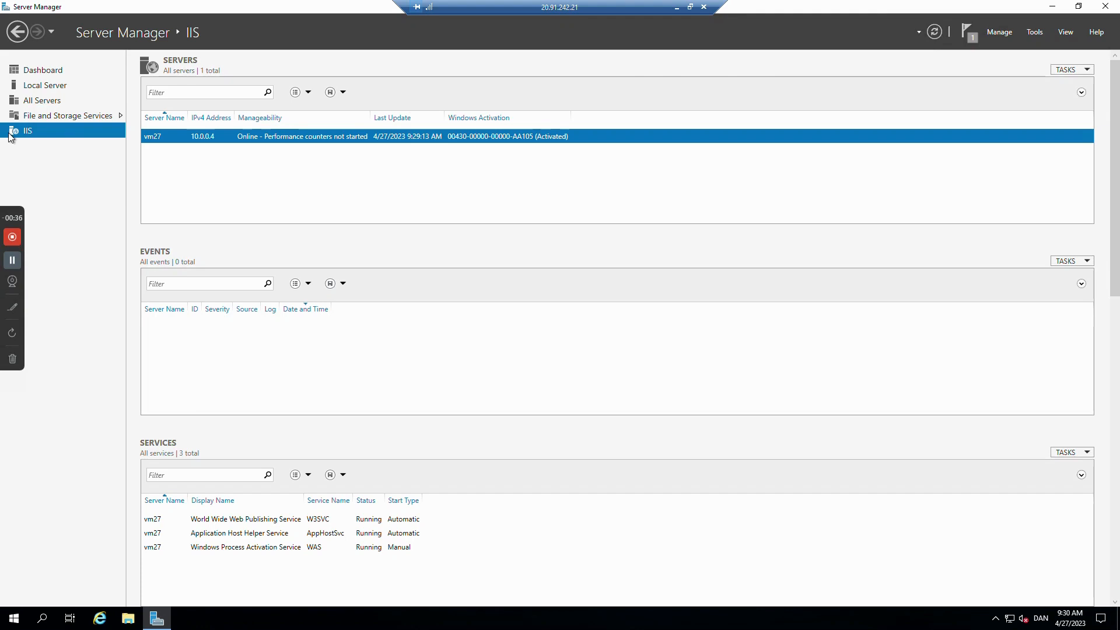
left_click(37, 70)
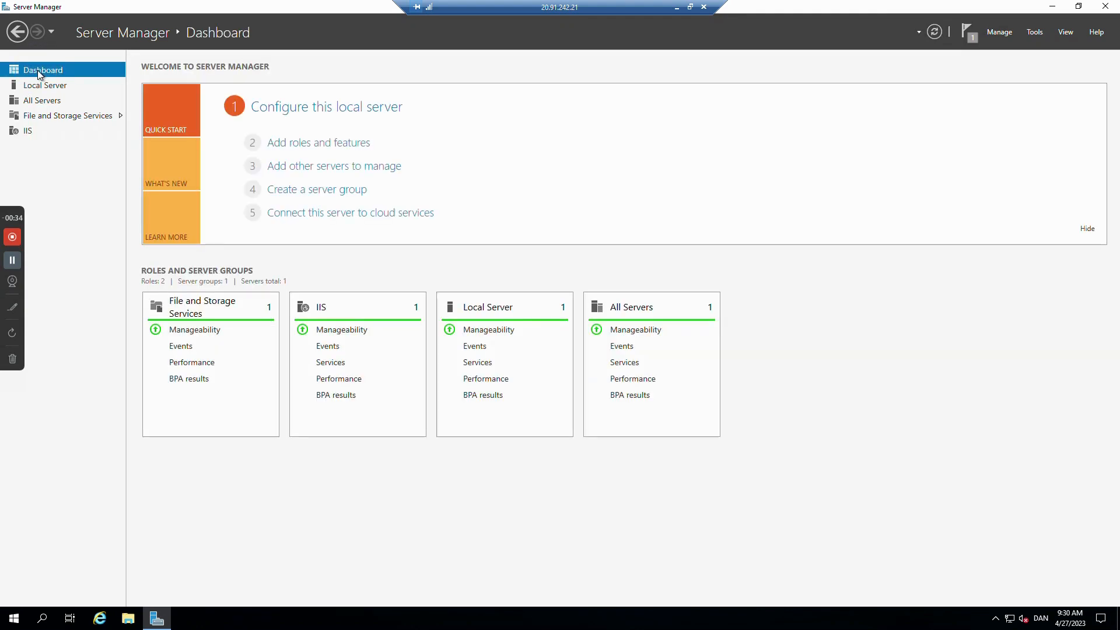
Start adding roles and features, keeping the role-based or feature-based installation and vm27 as the destination server
left_click(304, 146)
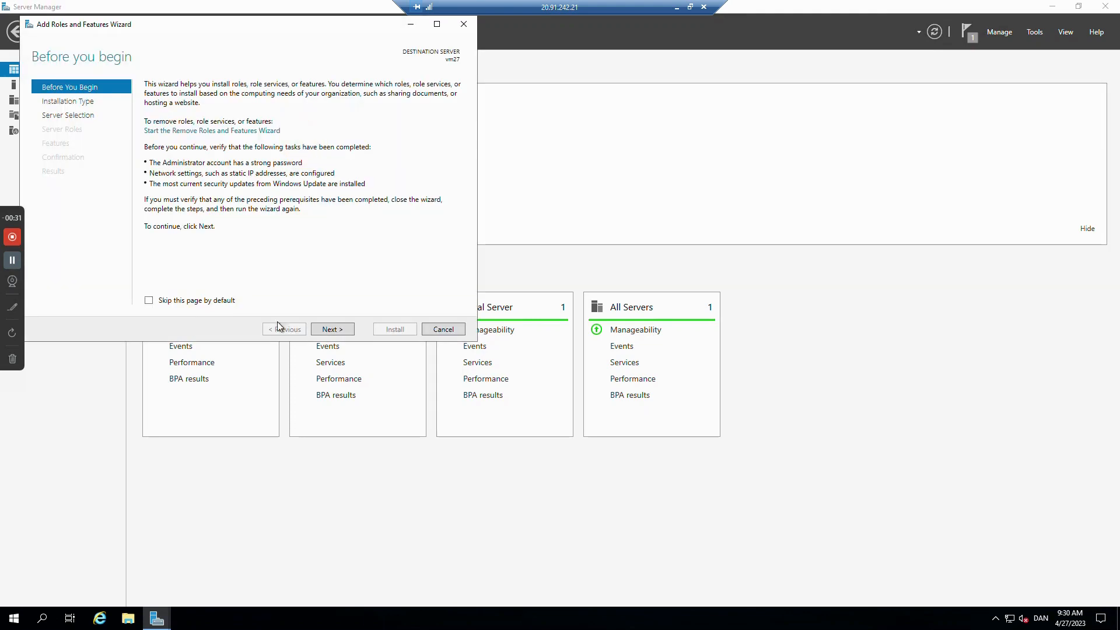
left_click(331, 328)
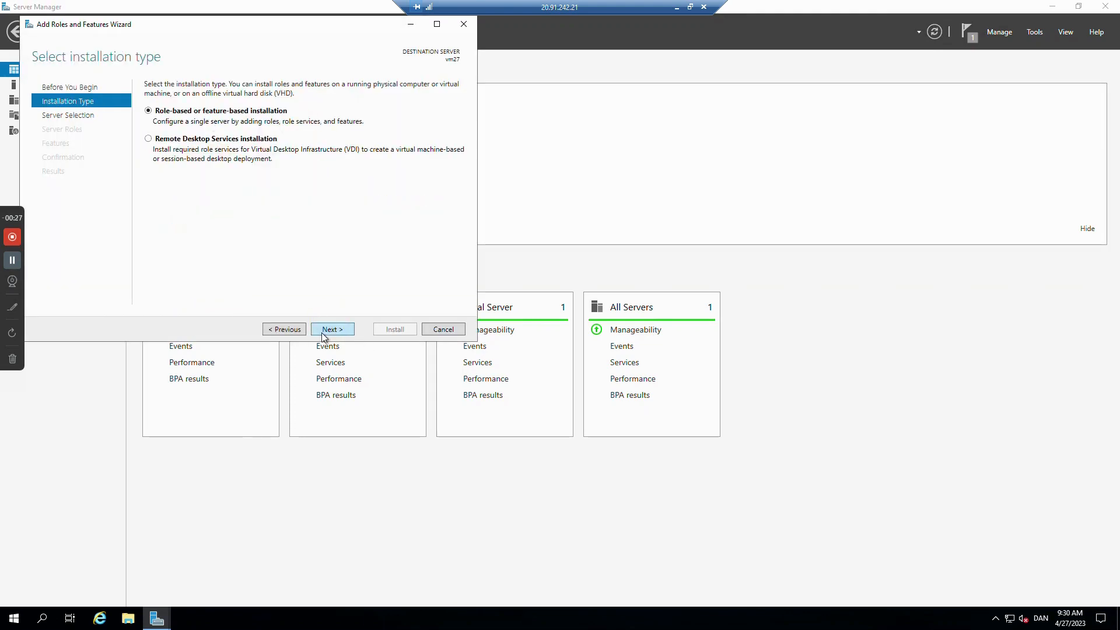
left_click(327, 330)
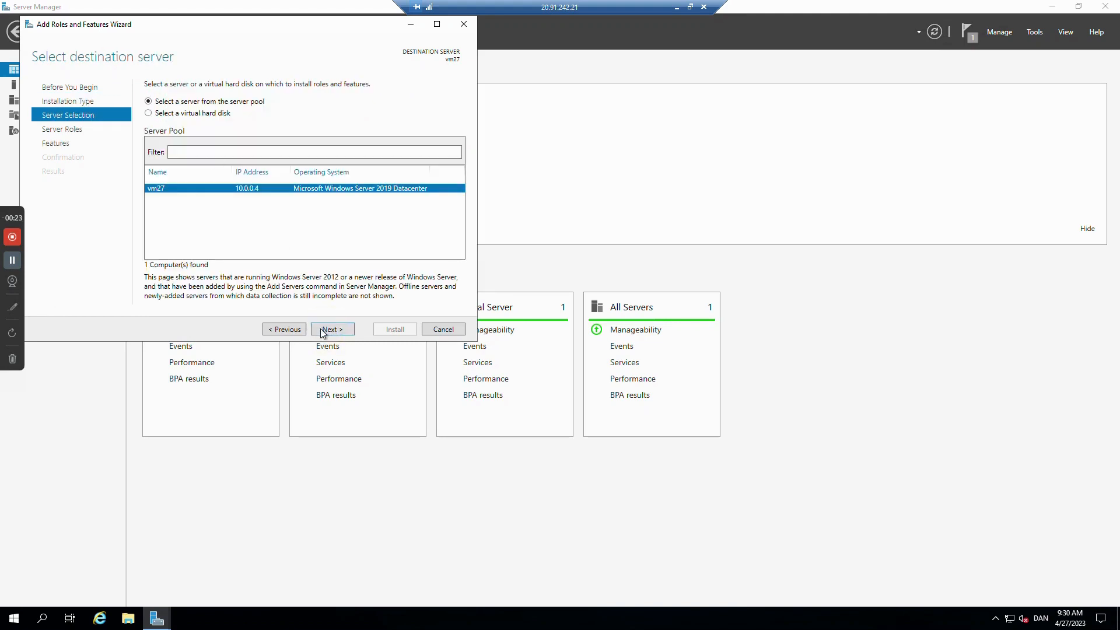
left_click(325, 330)
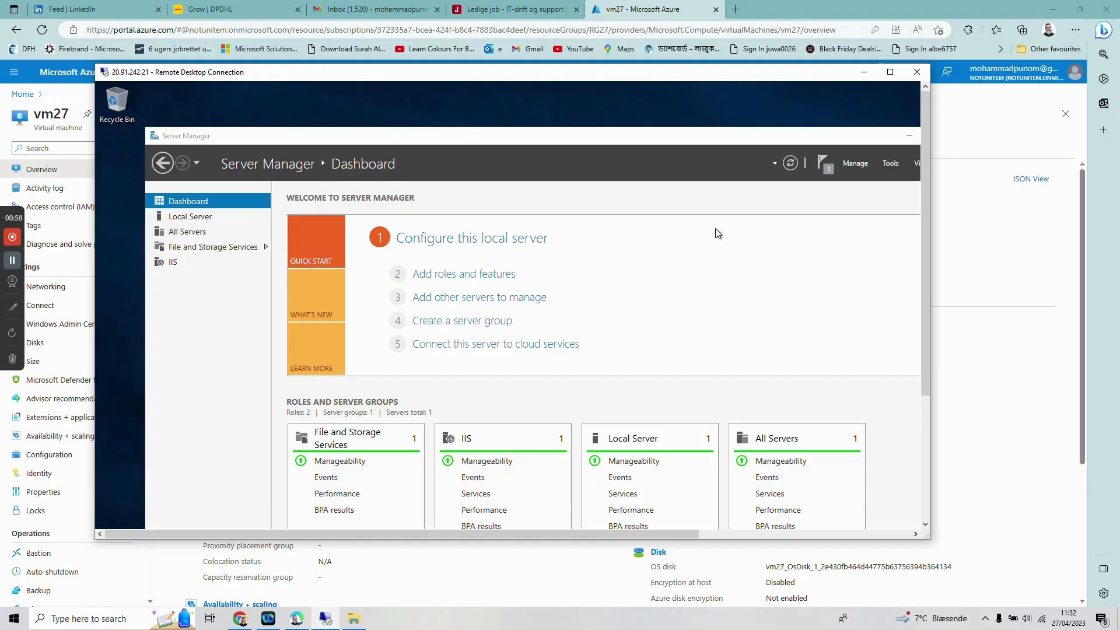
Return from the remote session to the Azure portal and copy vm27's public IP address
left_click(891, 72)
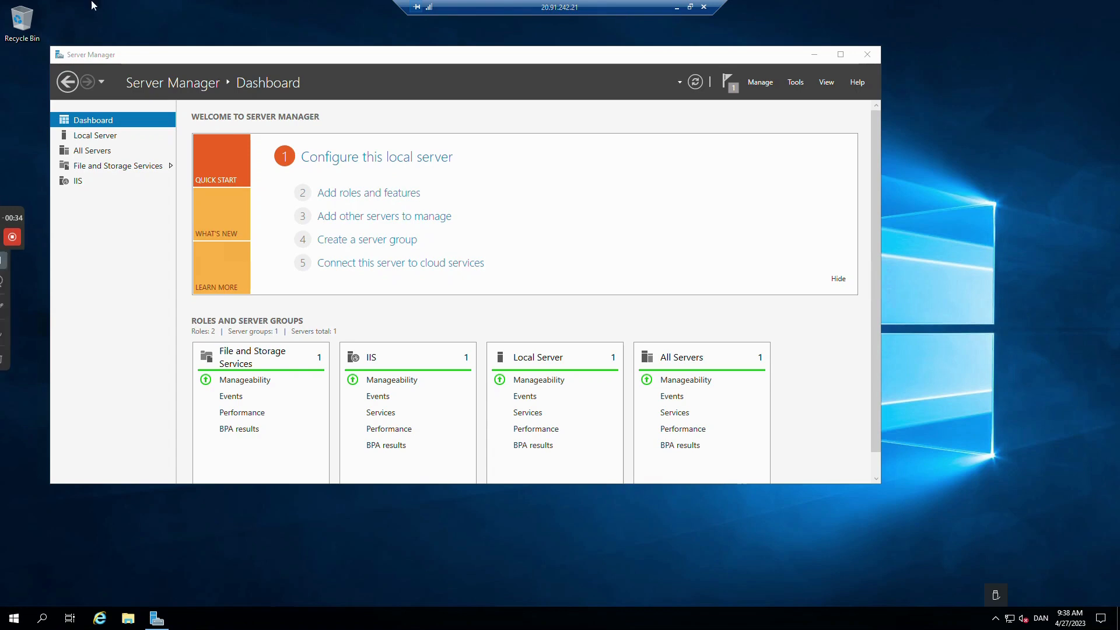
left_click(690, 7)
left_click(780, 4)
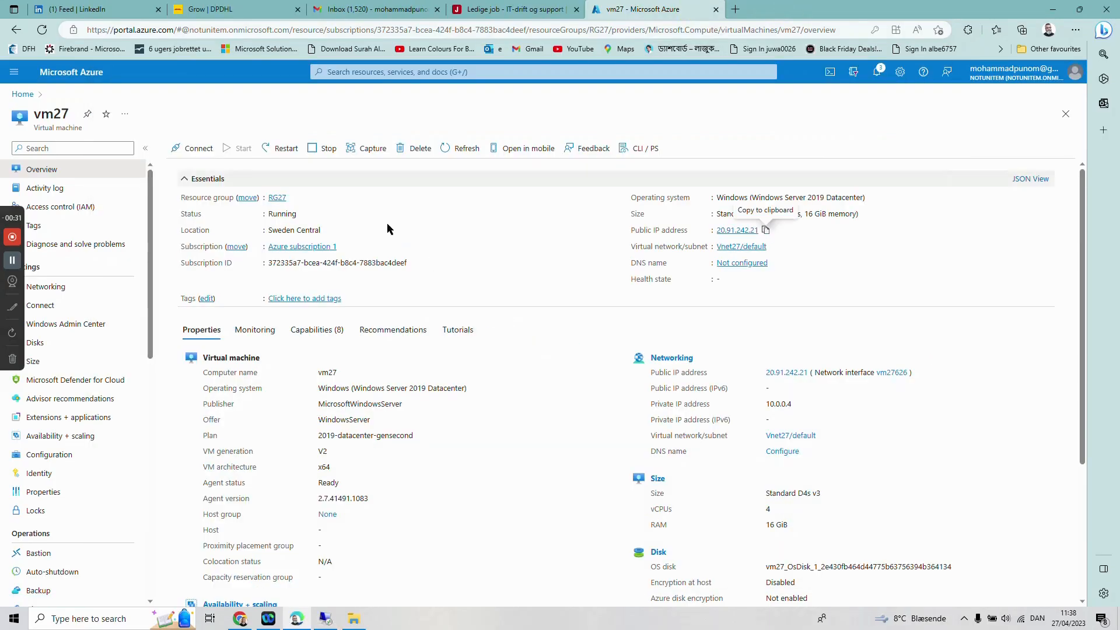
left_click(766, 231)
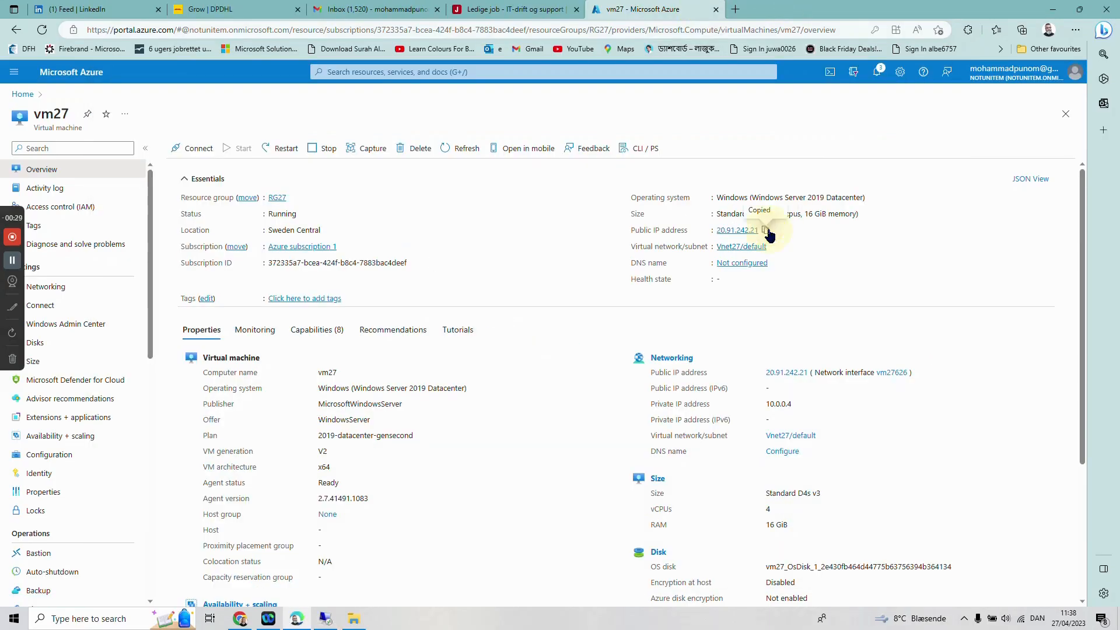
Open the web page at 20.91.242.21 in a new browser tab to test the IIS server
key("ctrl+t")
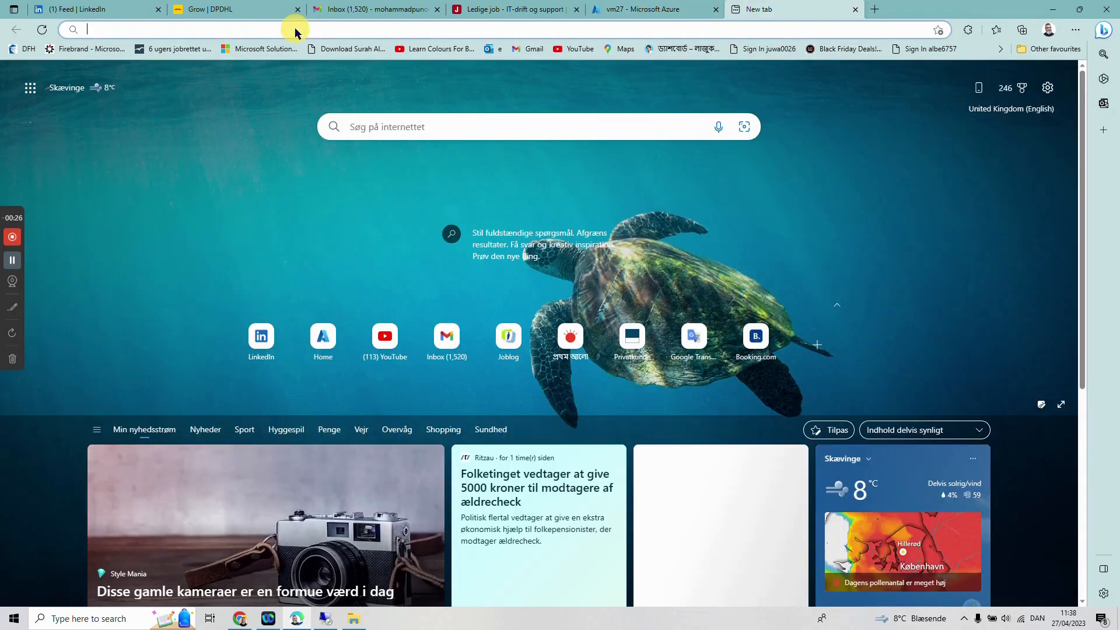
right_click(292, 30)
left_click(328, 138)
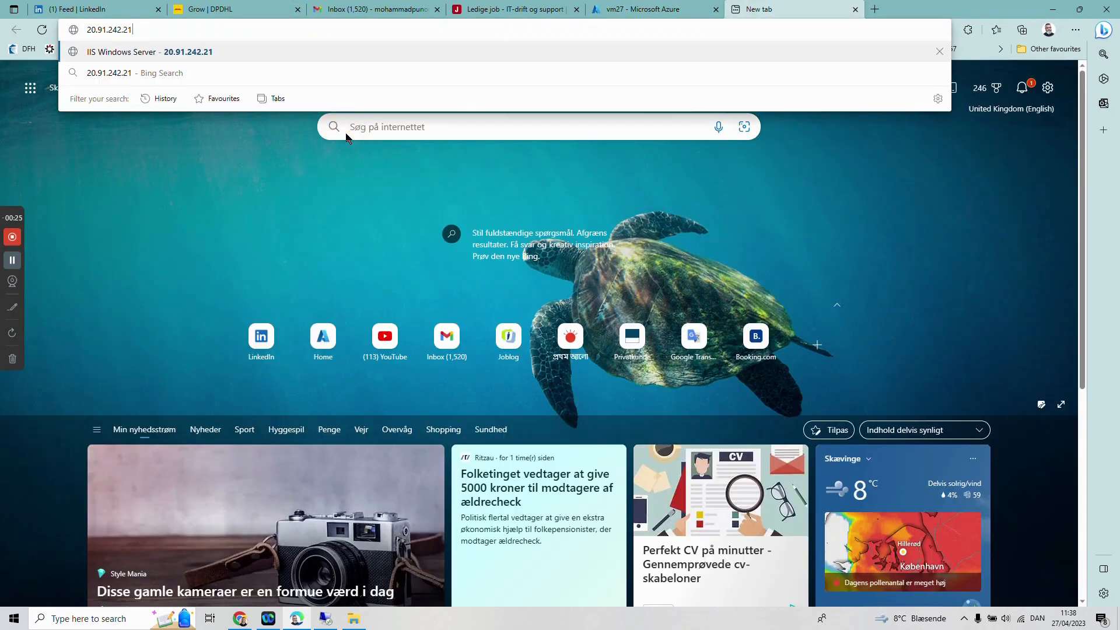
key("Return")
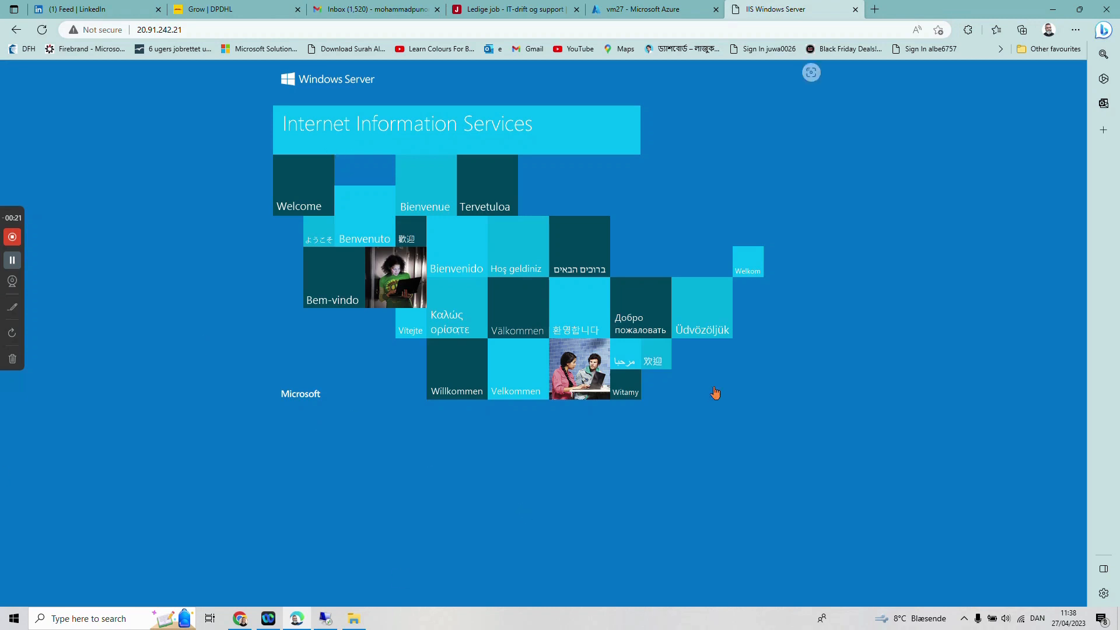
Switch back to the Remote Desktop session and shift the Server Manager window slightly to the left
left_click(677, 15)
left_click(325, 619)
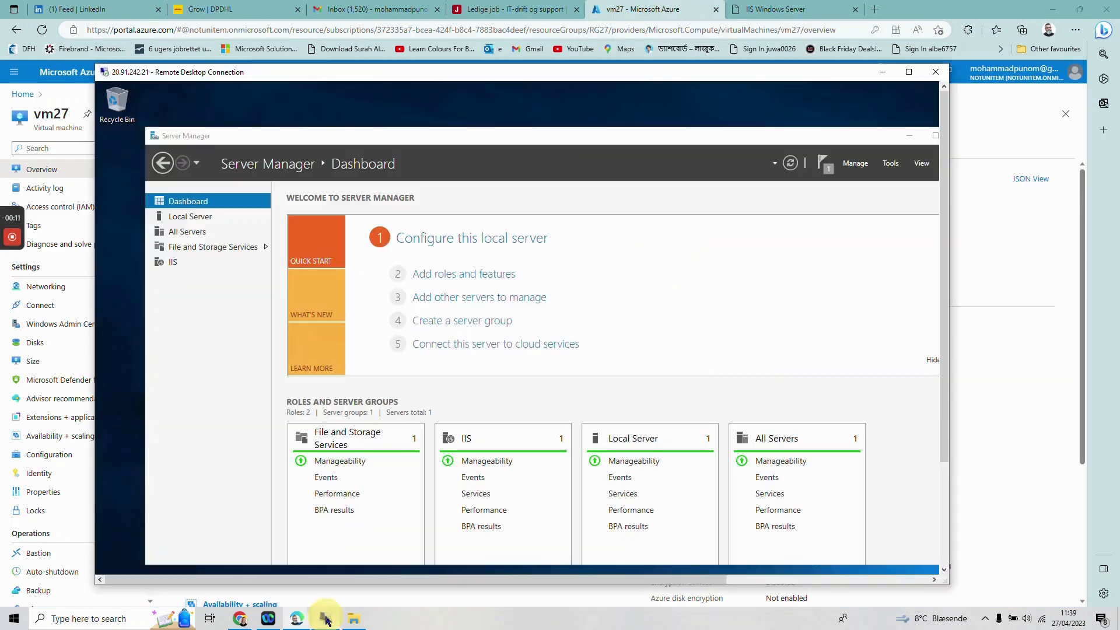
left_click(205, 149)
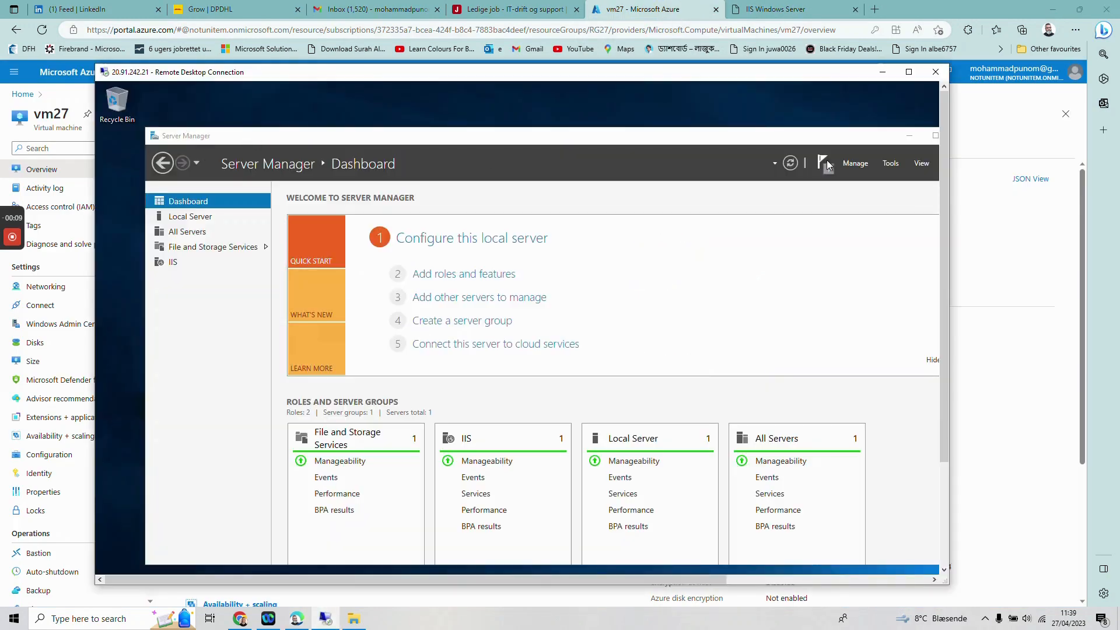
left_click_drag(850, 140, 810, 139)
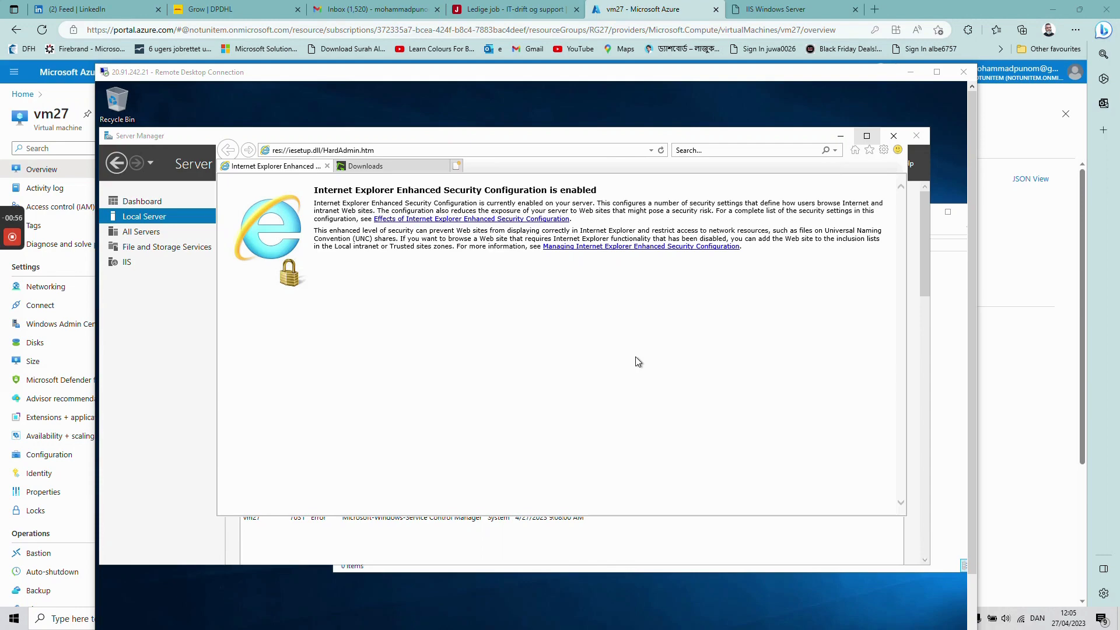
Detach the Greenshot Downloads tab into its own window, make the remote session full screen, and move that window off the Enhanced Security page
left_click(358, 167)
left_click_drag(358, 165, 687, 481)
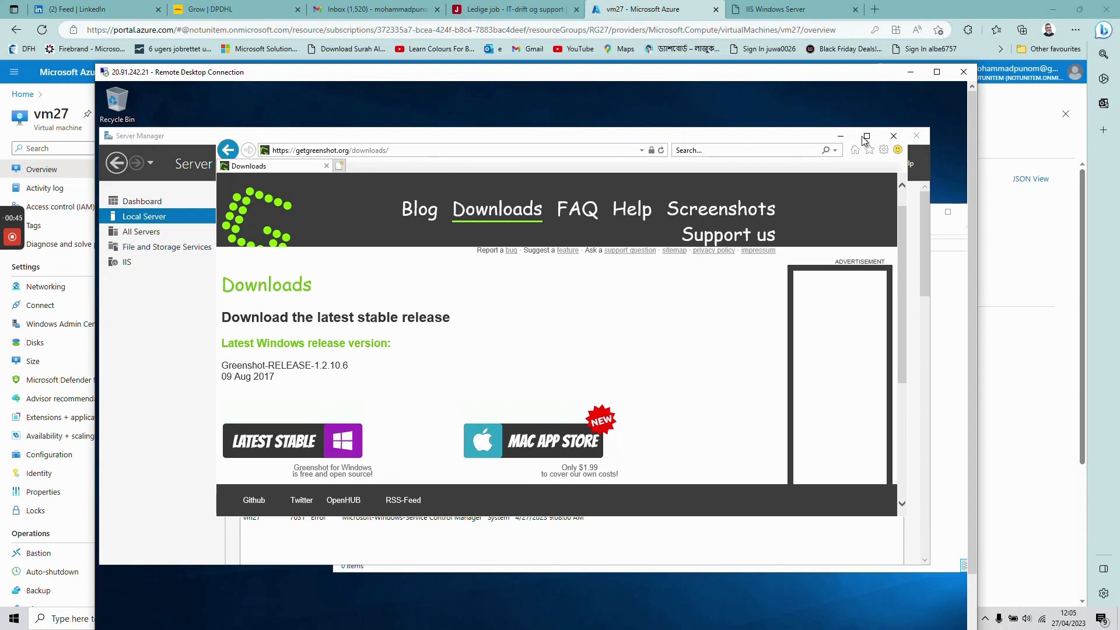
left_click(941, 74)
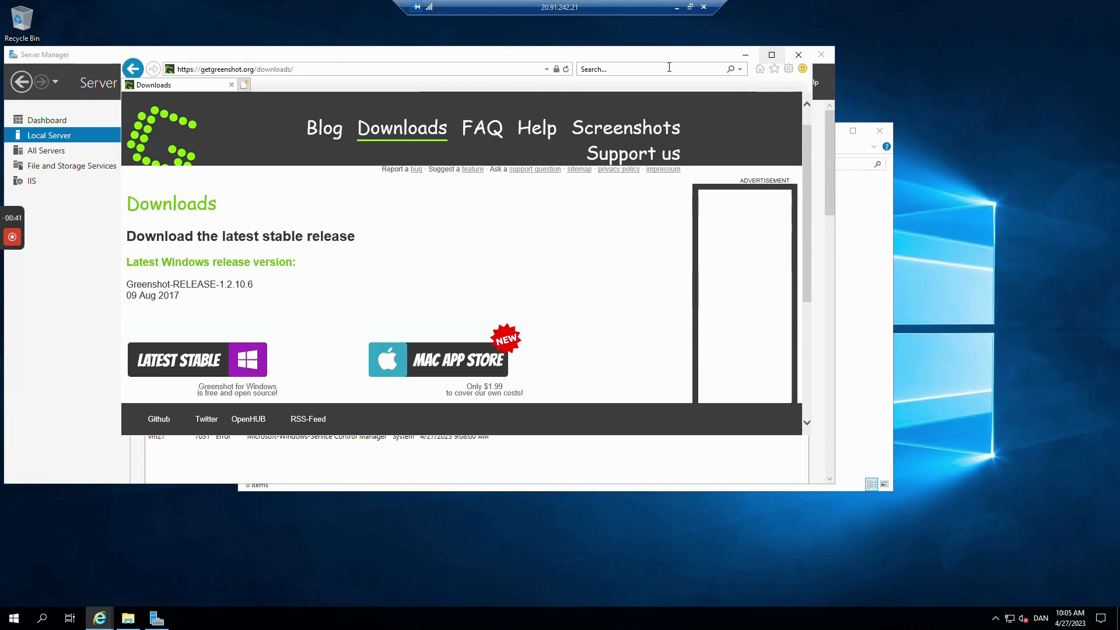
left_click_drag(677, 64, 850, 195)
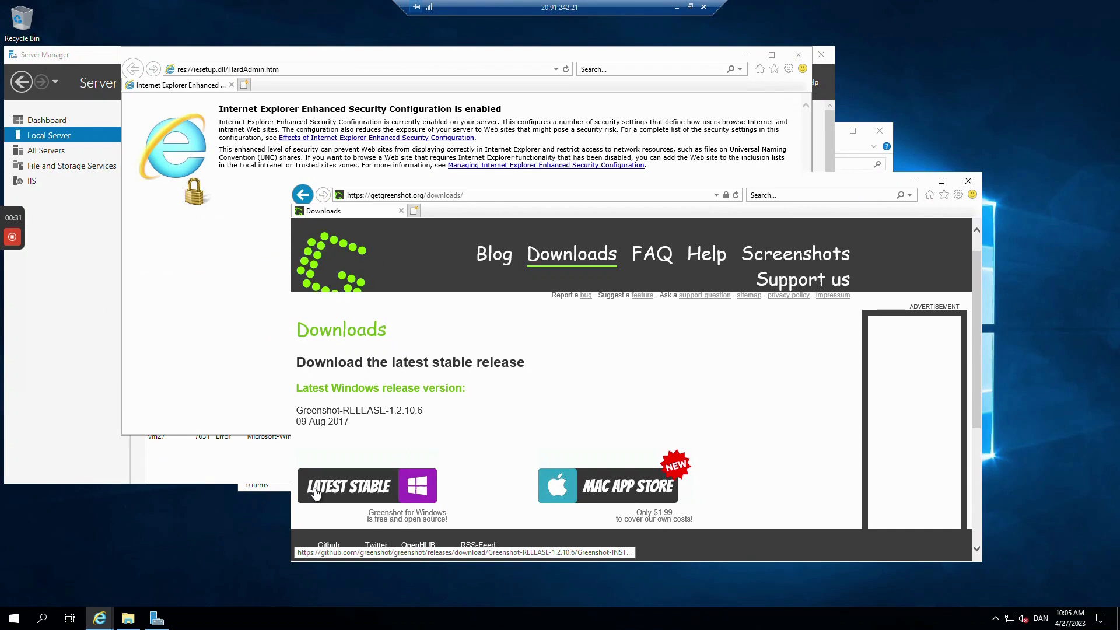
Check the File download option in the custom security level of Internet Explorer's Internet zone and accept the settings
left_click(789, 69)
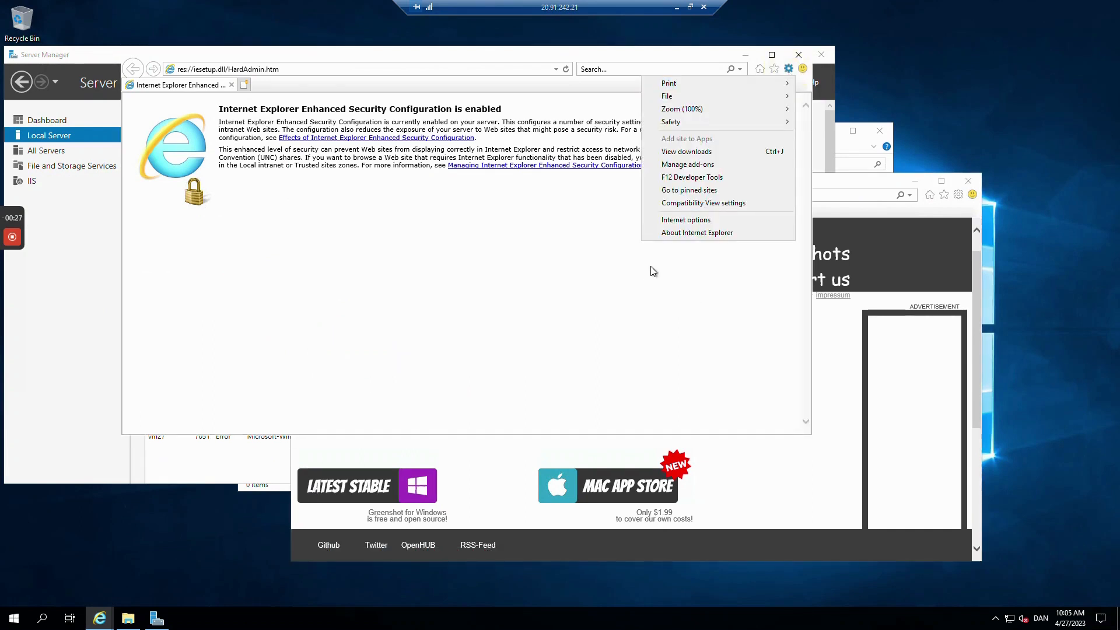
left_click(677, 225)
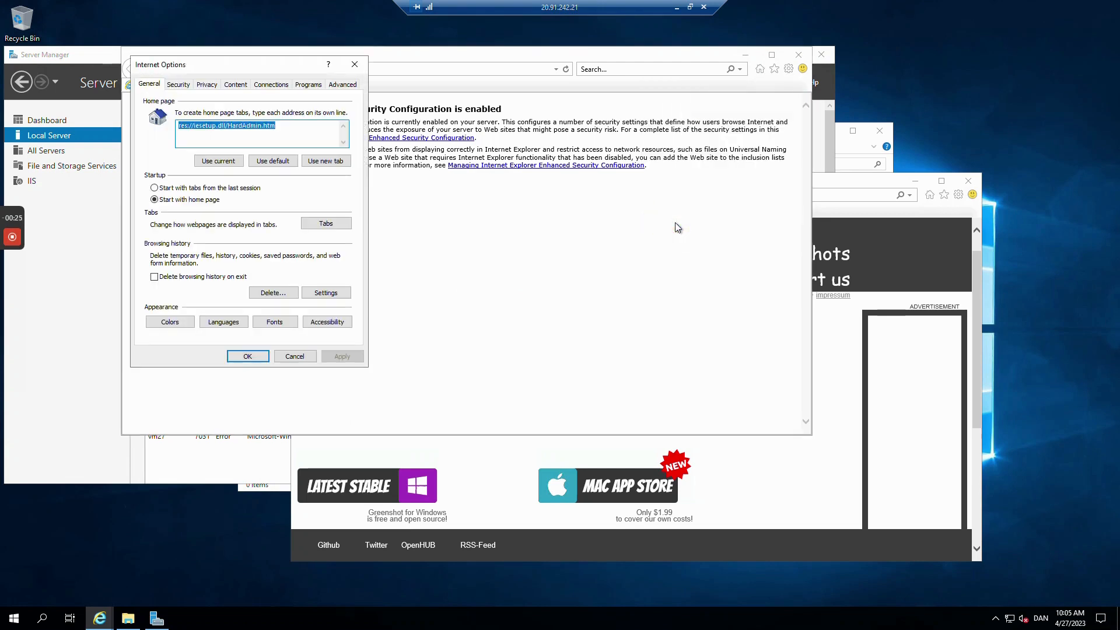
left_click(178, 86)
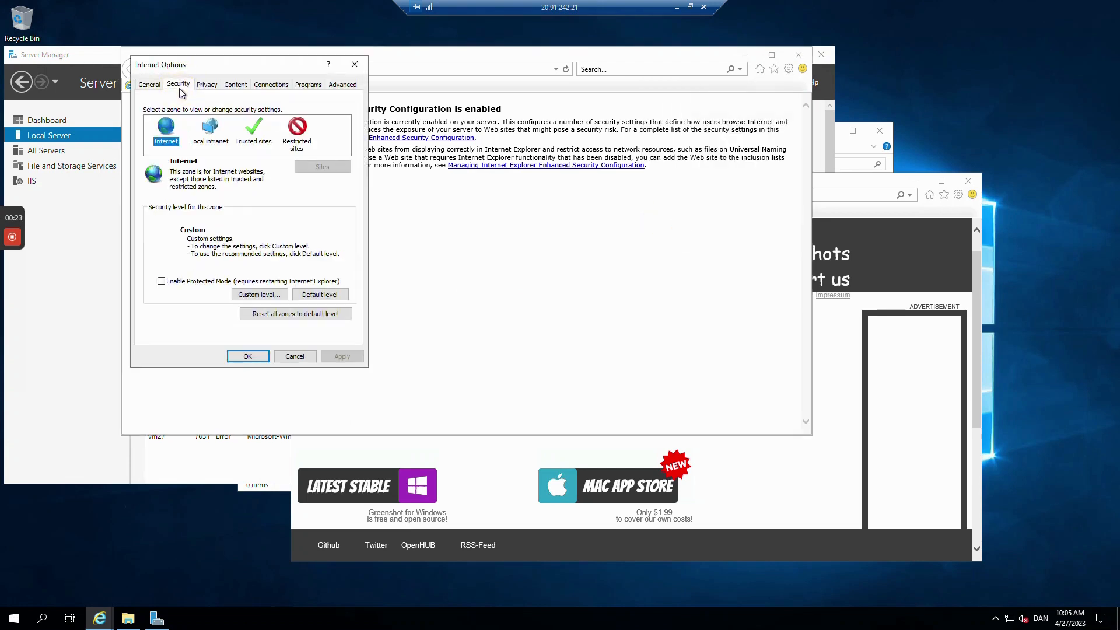
left_click(274, 295)
left_click_drag(351, 125, 352, 175)
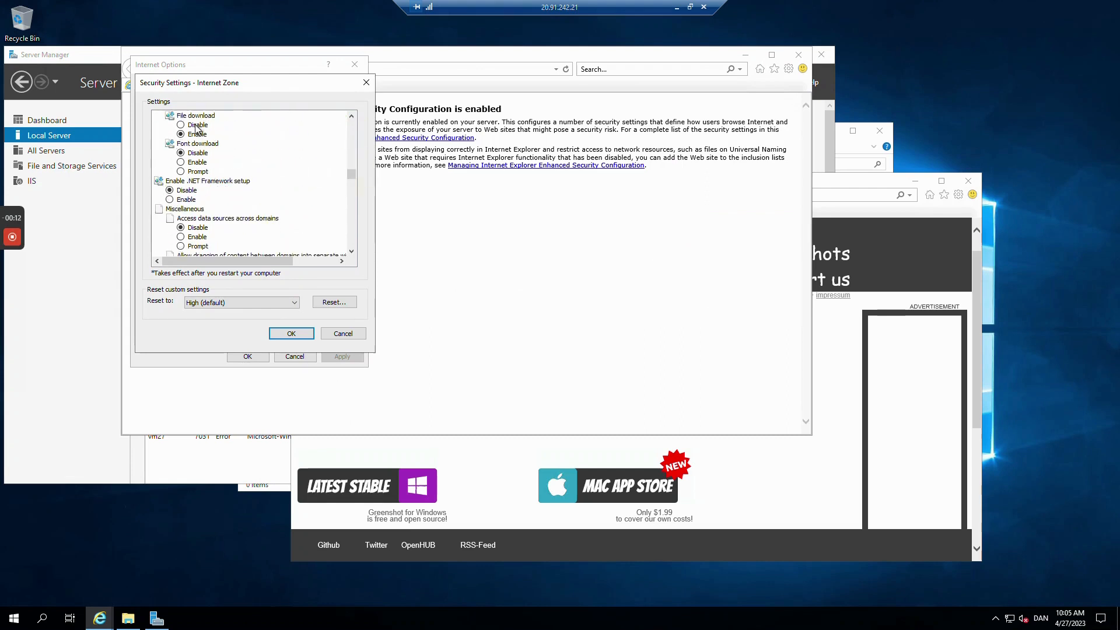
left_click(291, 333)
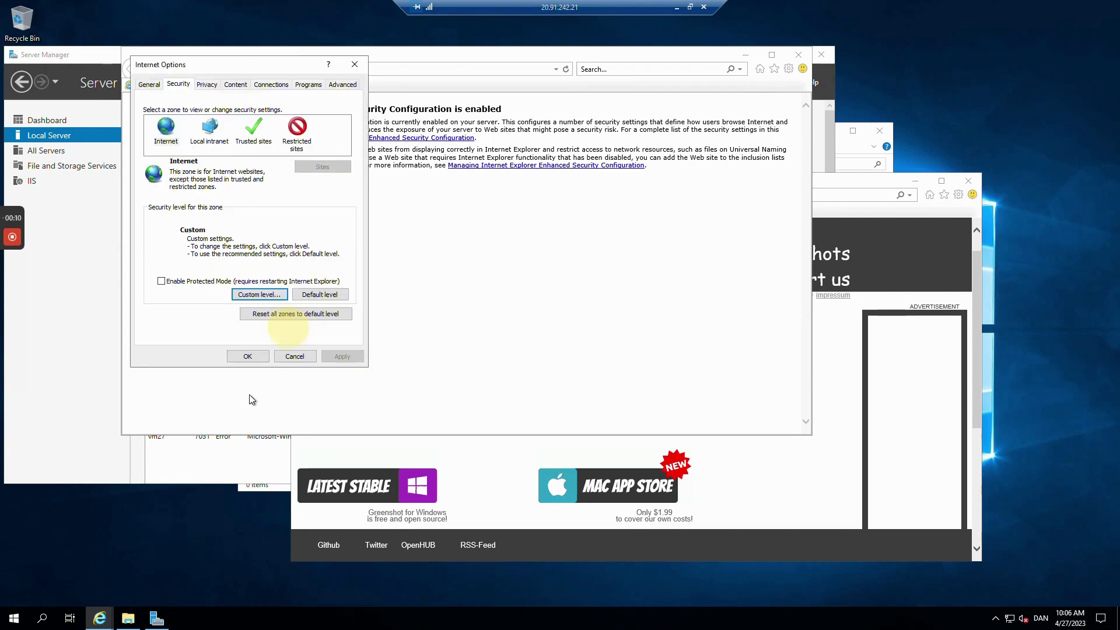
left_click(250, 358)
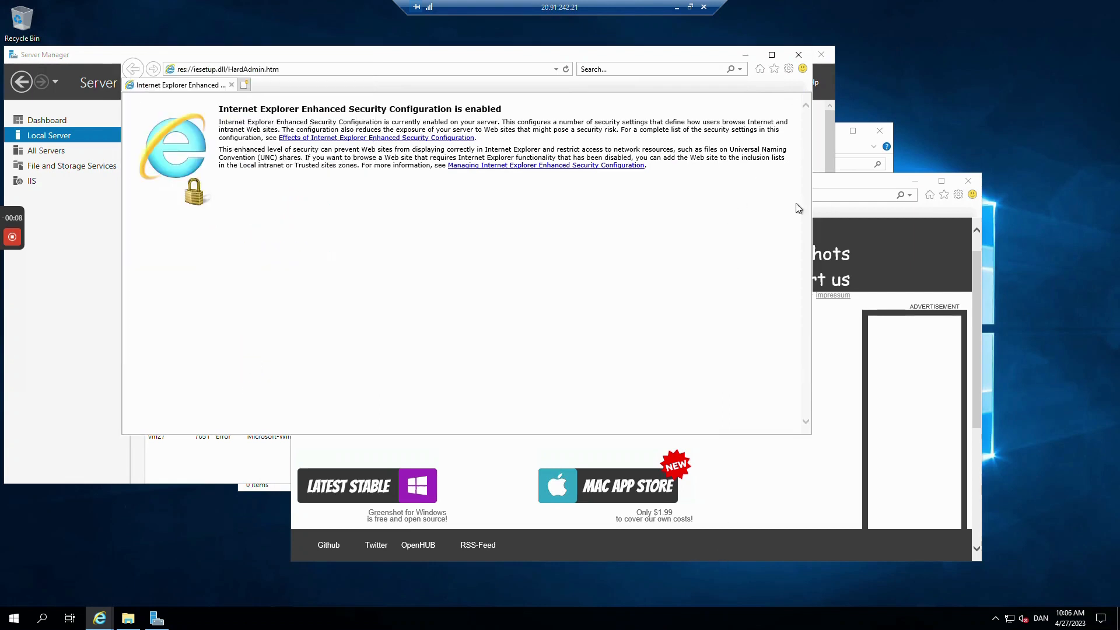
Download the latest stable Windows release of Greenshot and save the installer Greenshot-INSTALLER-1.2.10.6-RELEASE.exe
left_click(887, 264)
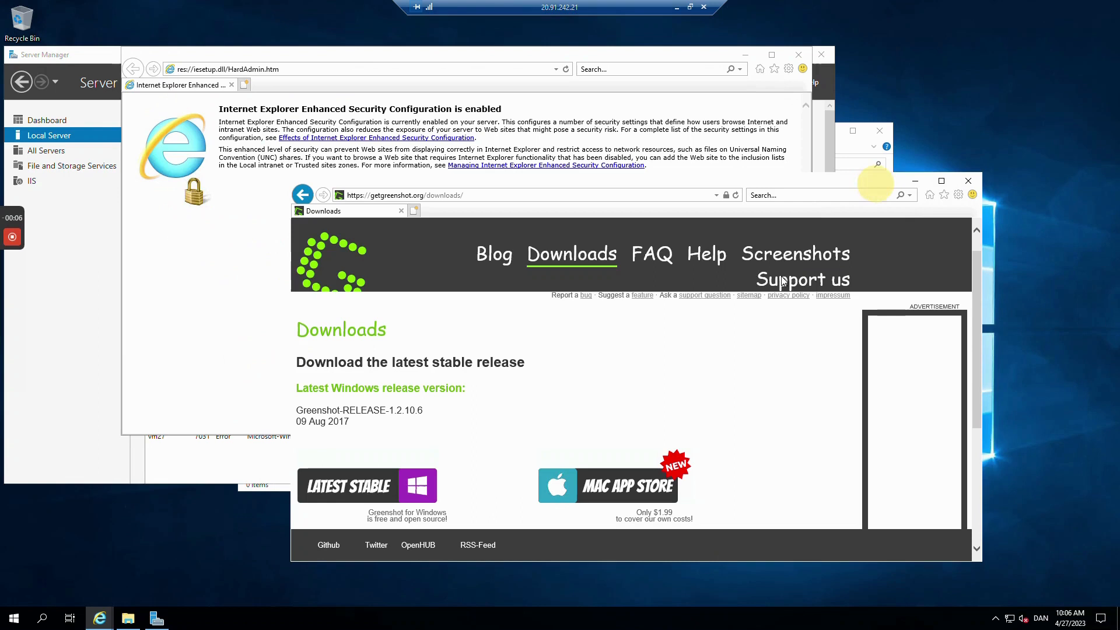
left_click(344, 486)
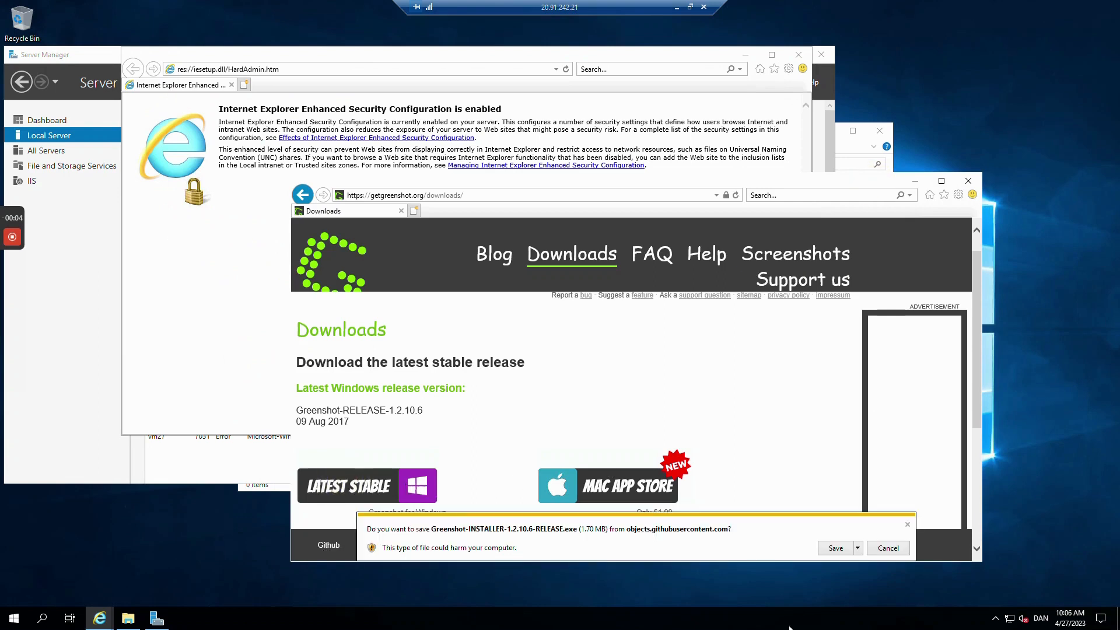
left_click(834, 548)
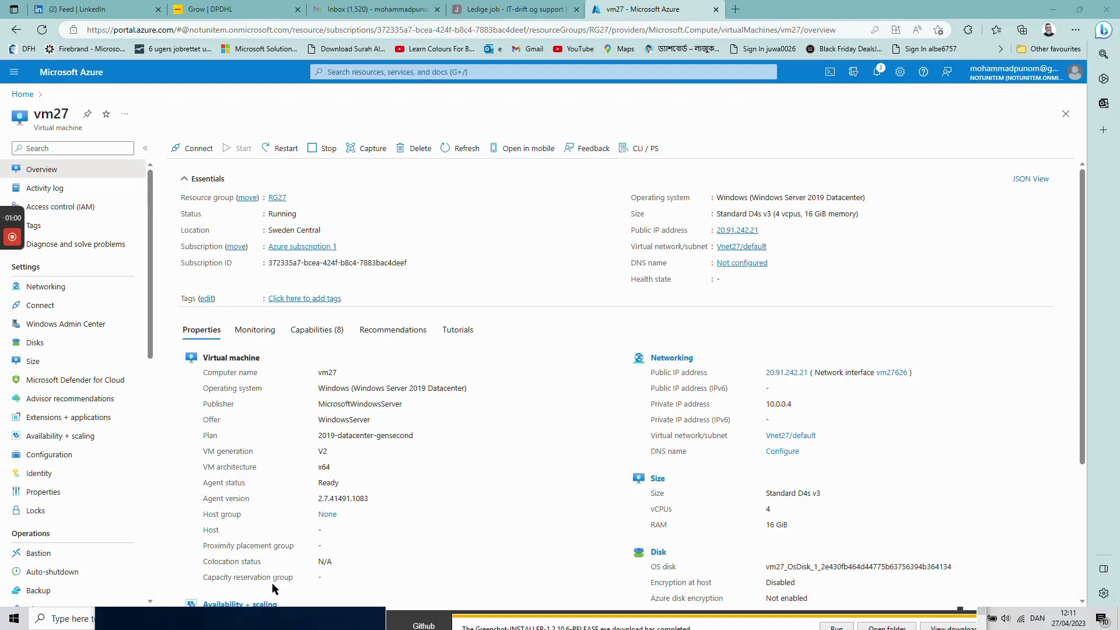
Return to the Remote Desktop session in full screen and run the downloaded Greenshot installer with English as setup language
left_click(321, 623)
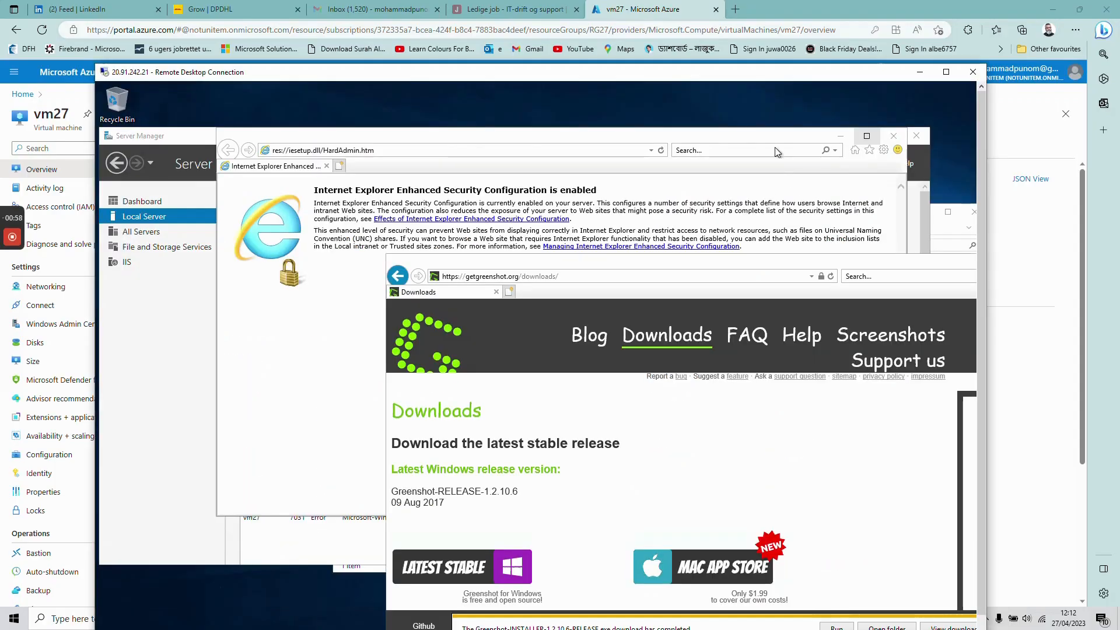
left_click(947, 72)
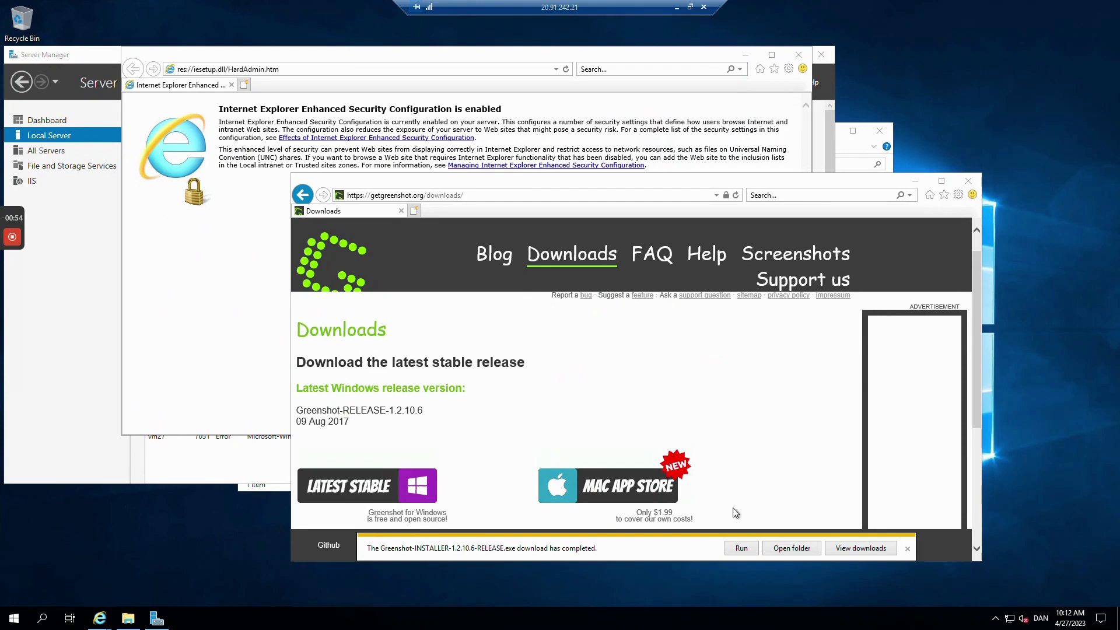
left_click(740, 552)
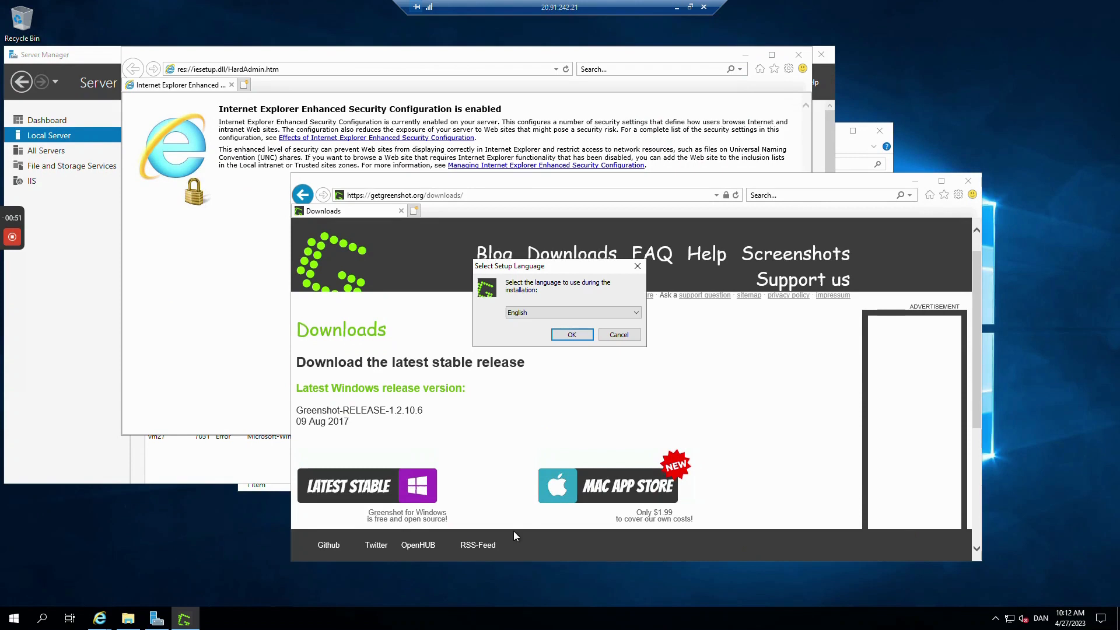
left_click(559, 336)
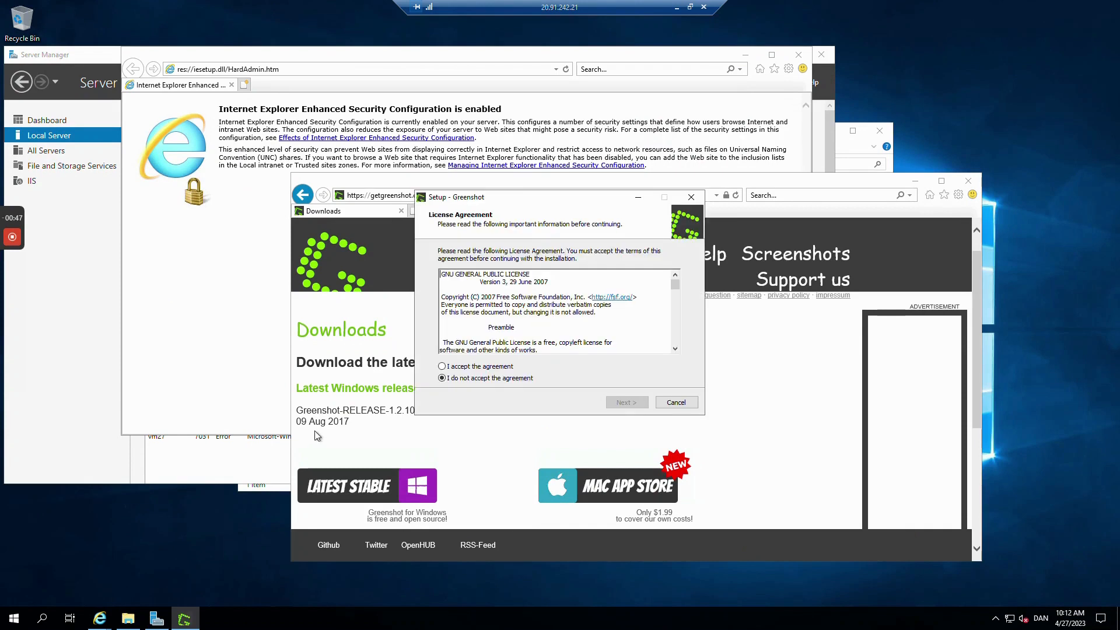
Accept the licence agreement, install Greenshot with the default location, components and tasks, and acknowledge the browser's secure-connection alert
left_click(481, 367)
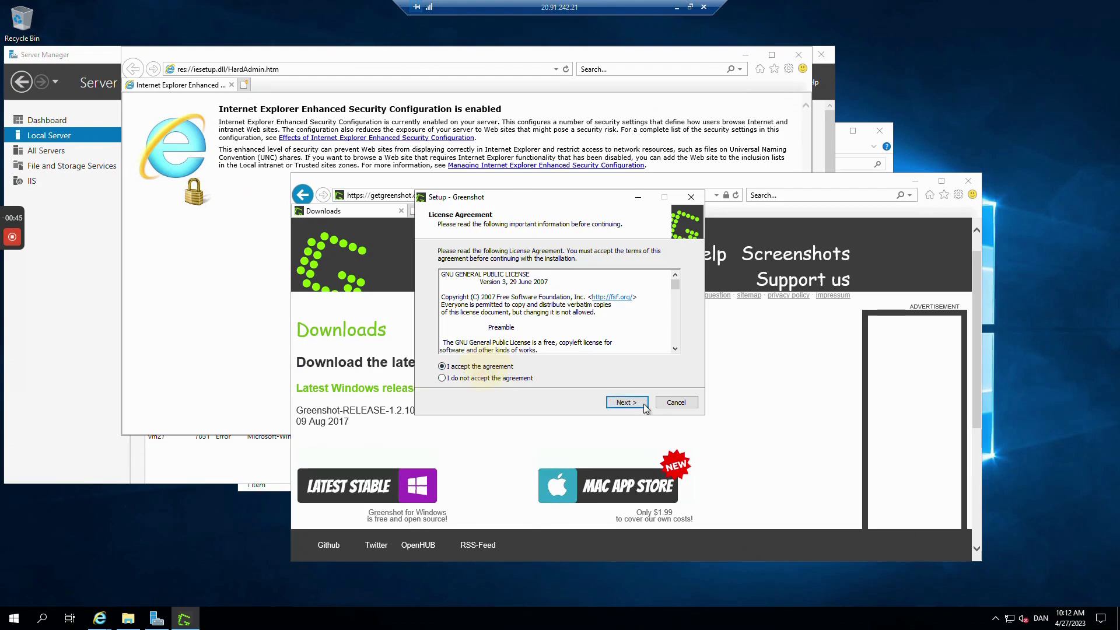
left_click(624, 404)
left_click(625, 404)
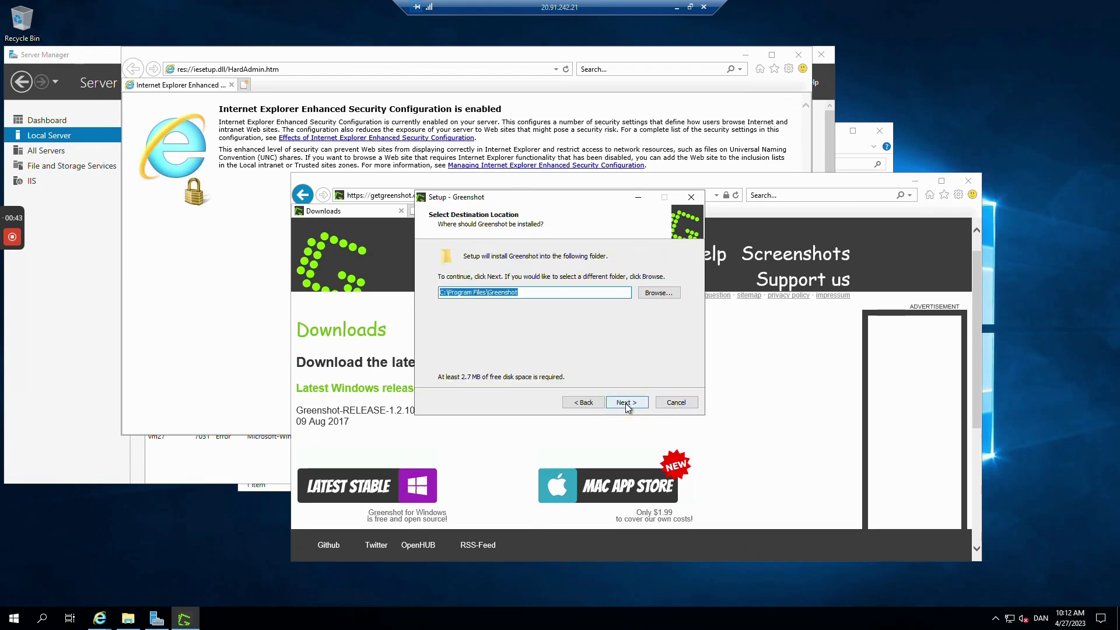
left_click(625, 403)
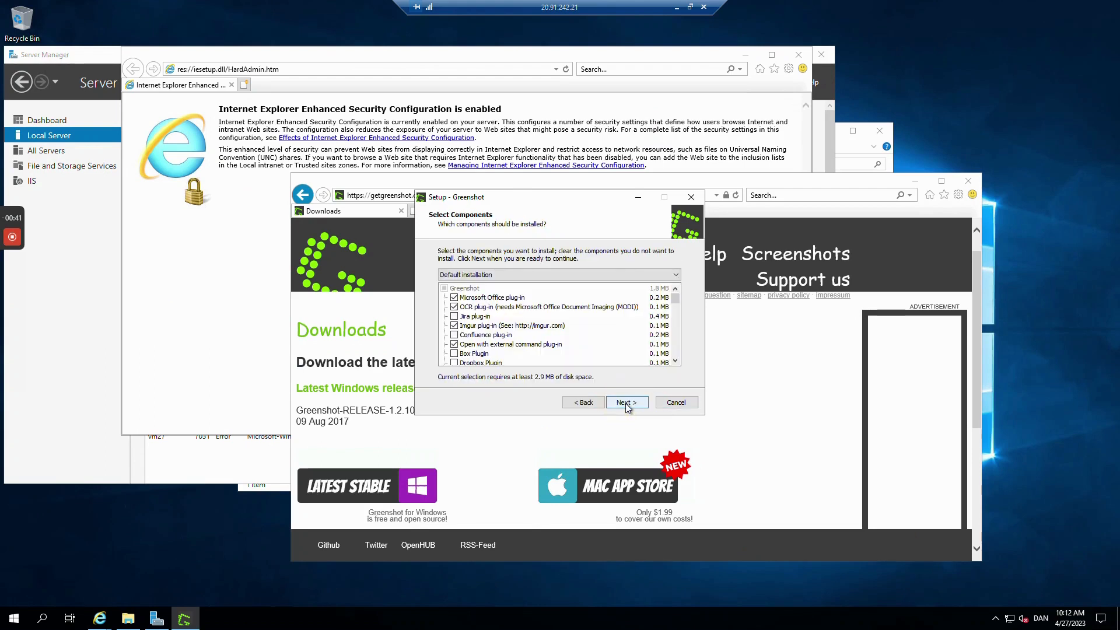
left_click(626, 404)
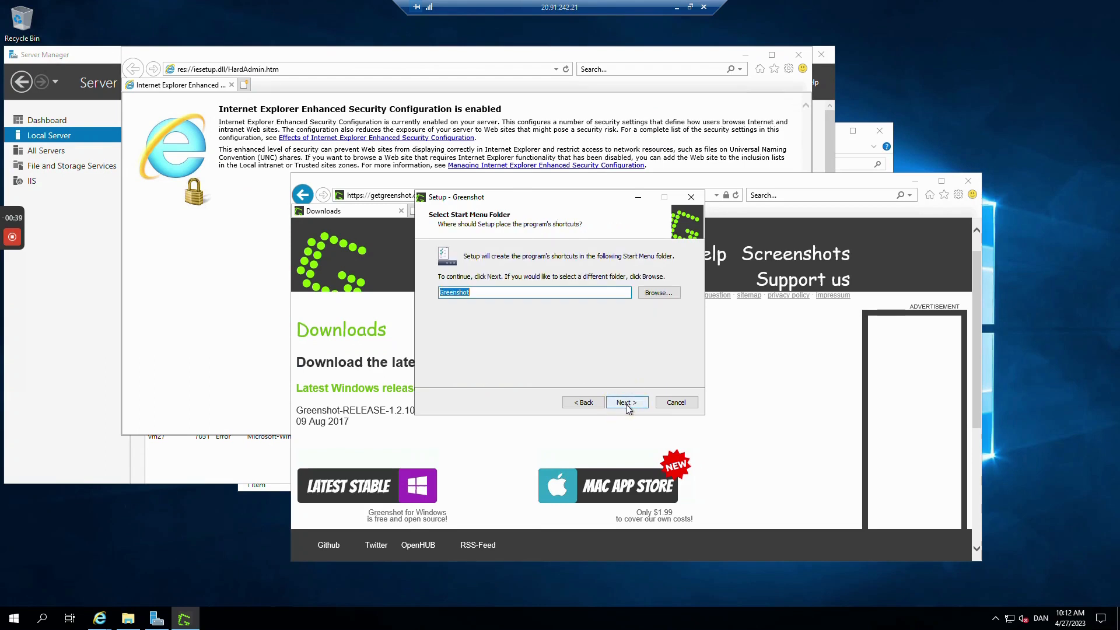
left_click(626, 403)
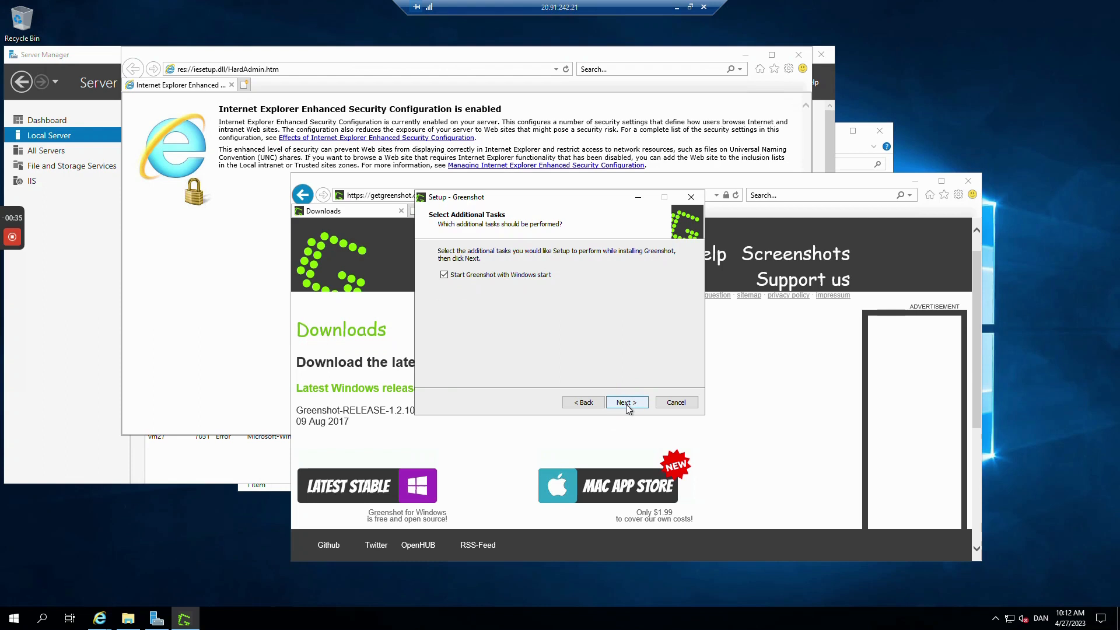
left_click(627, 404)
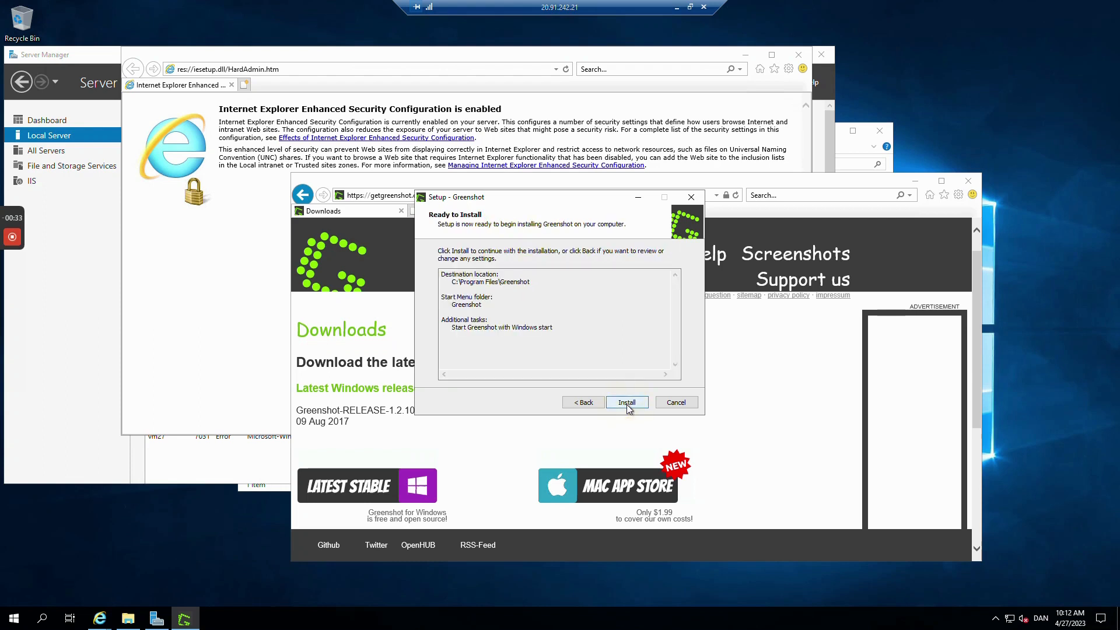
left_click(627, 404)
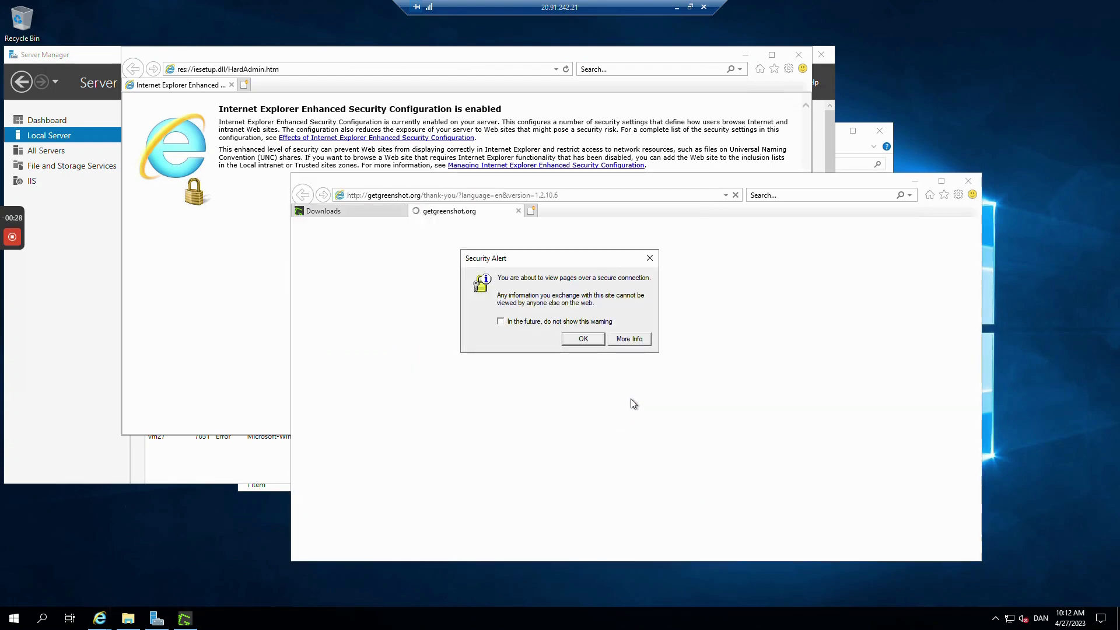
left_click(583, 339)
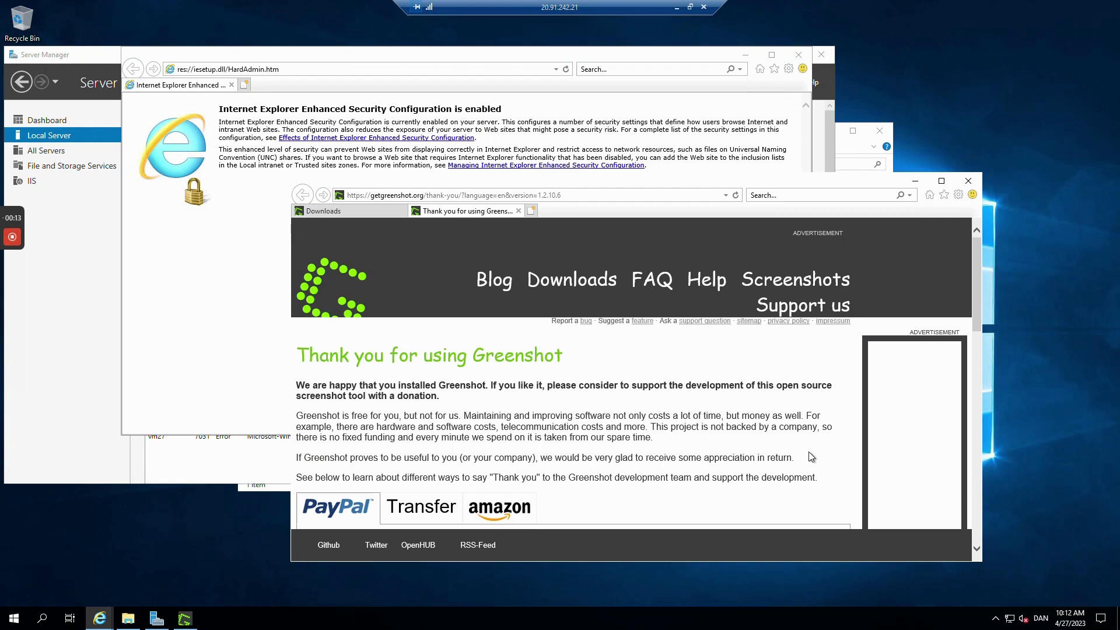
Launch the newly installed Greenshot program from its program folder on the server
left_click(14, 619)
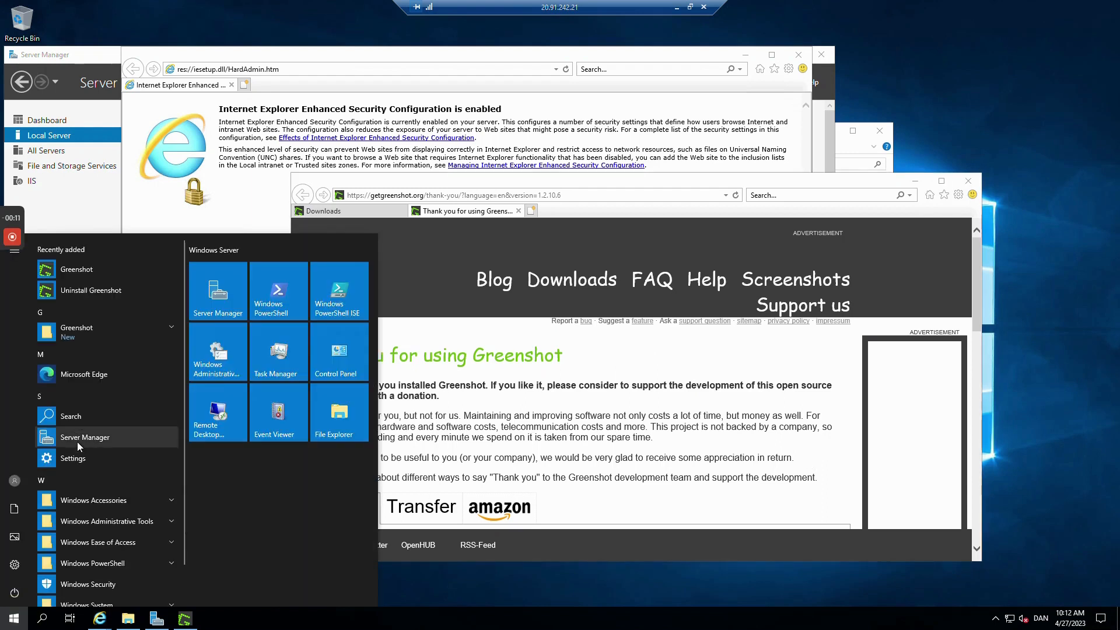
left_click(100, 332)
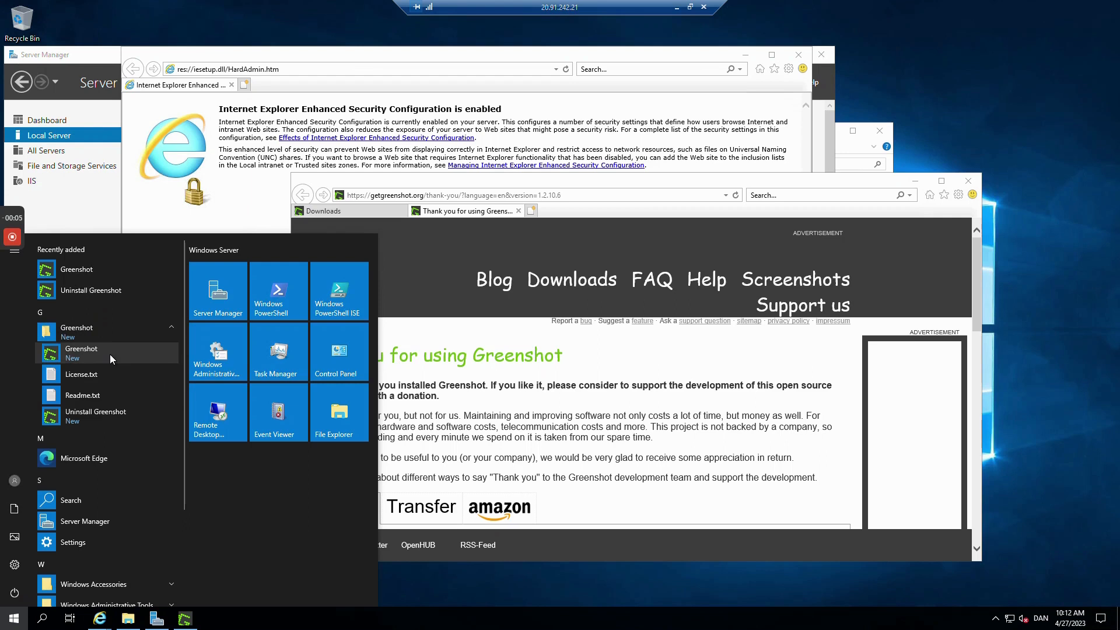
left_click(110, 355)
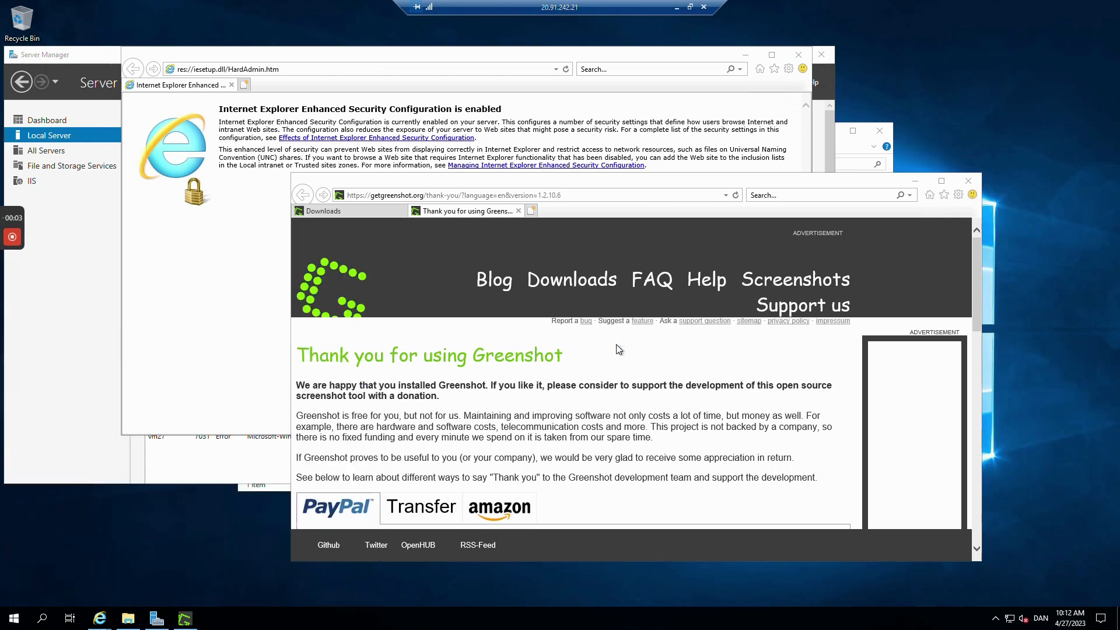
Make the remote session full screen again and browse in File Explorer to C:\Windows\System32
left_click(218, 168)
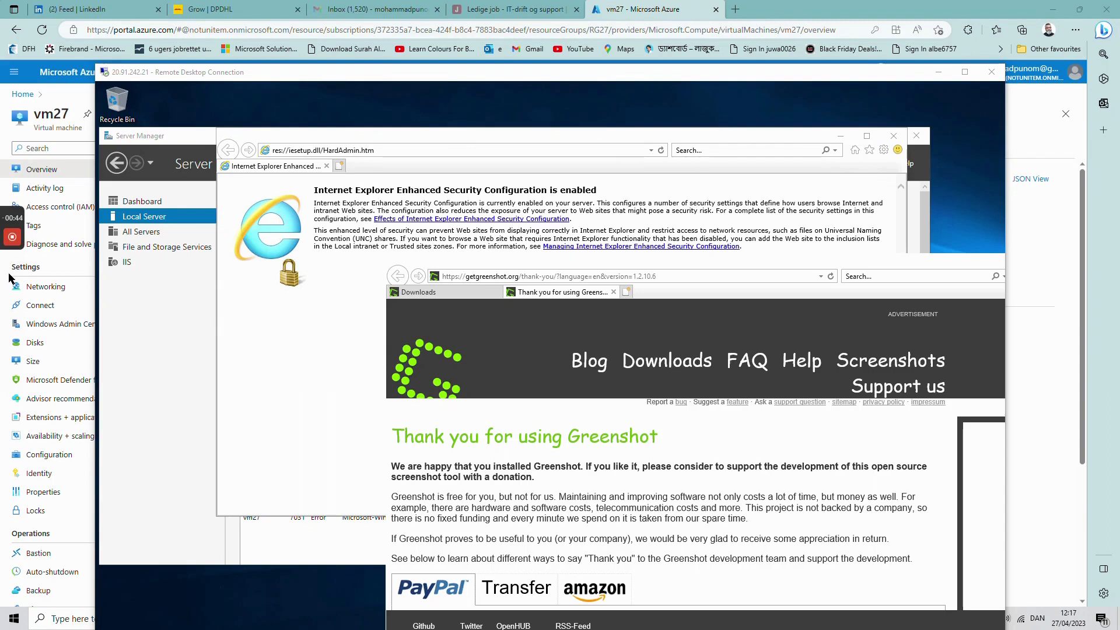
left_click(965, 72)
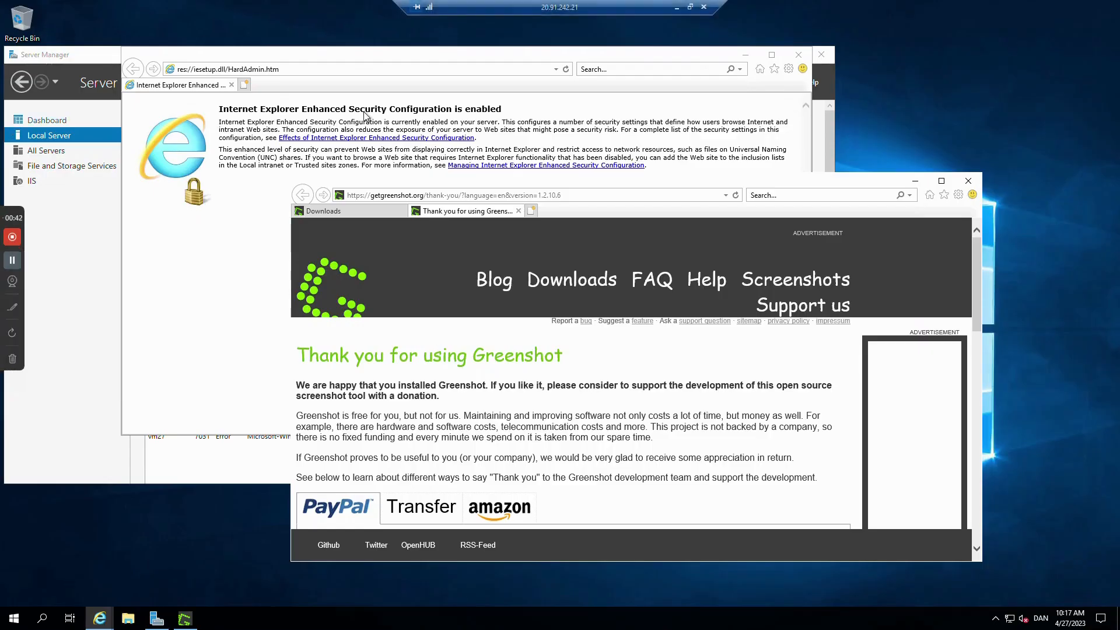
left_click(129, 618)
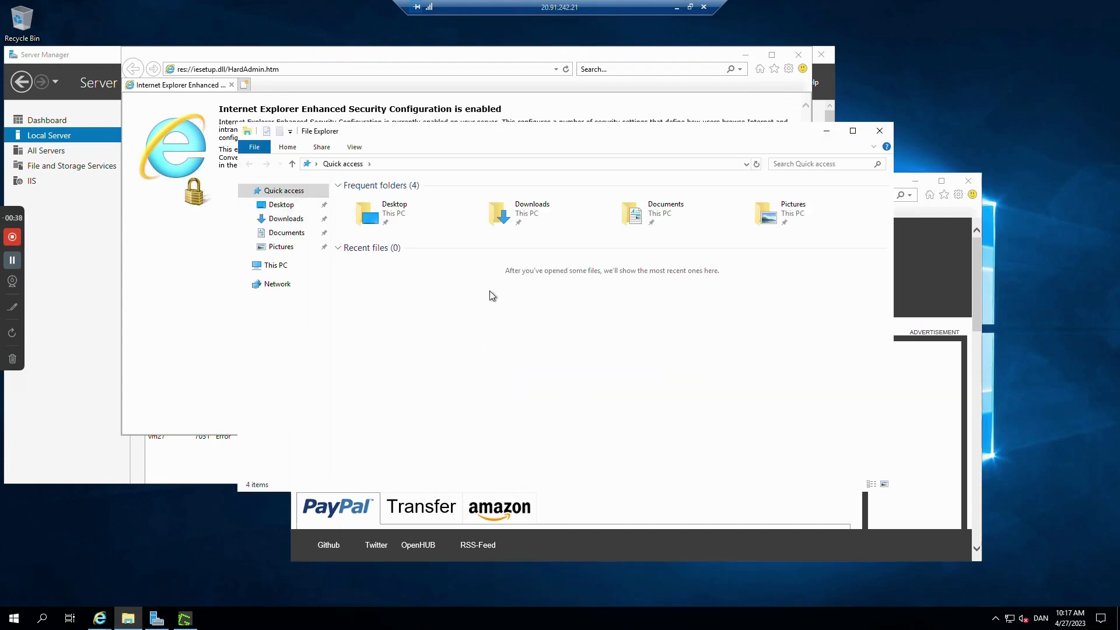
left_click(280, 266)
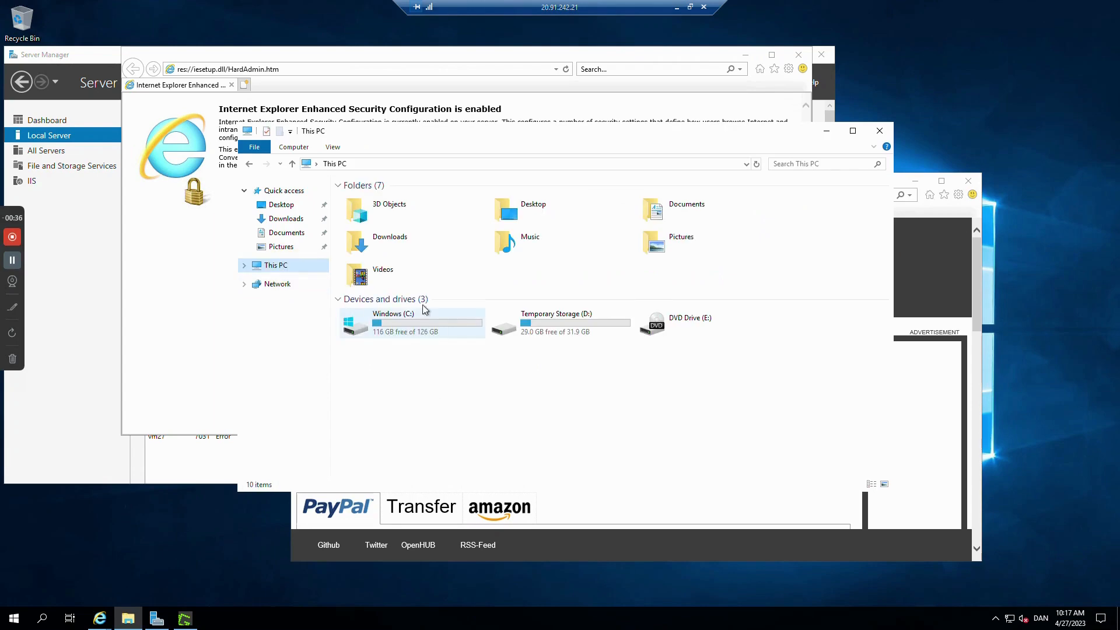
double_click(401, 324)
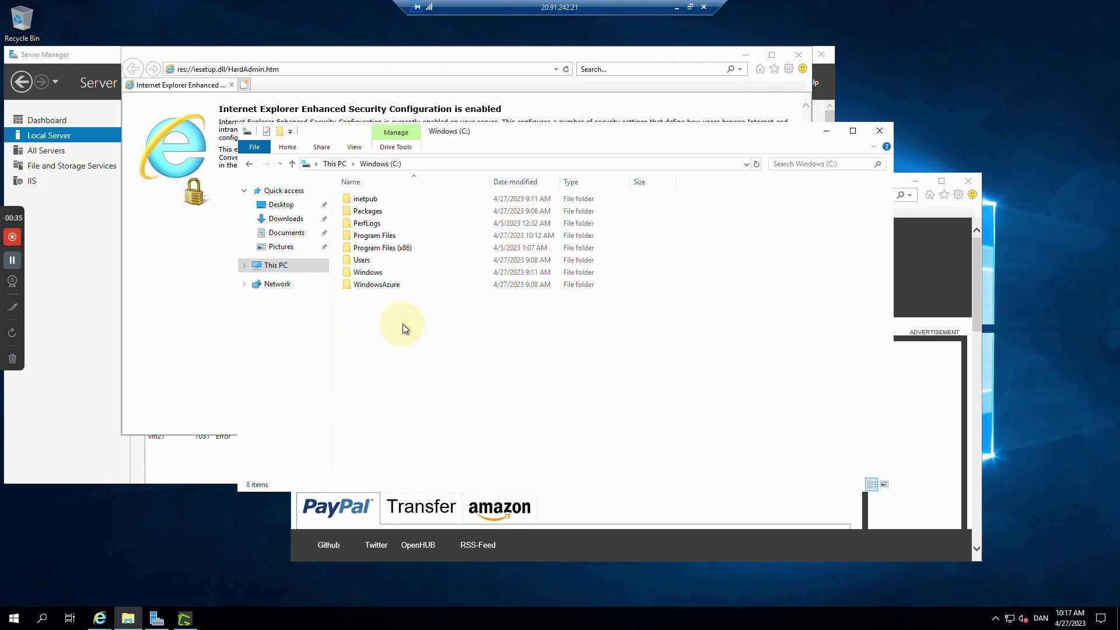
double_click(367, 272)
scroll(421, 431, "down", 7)
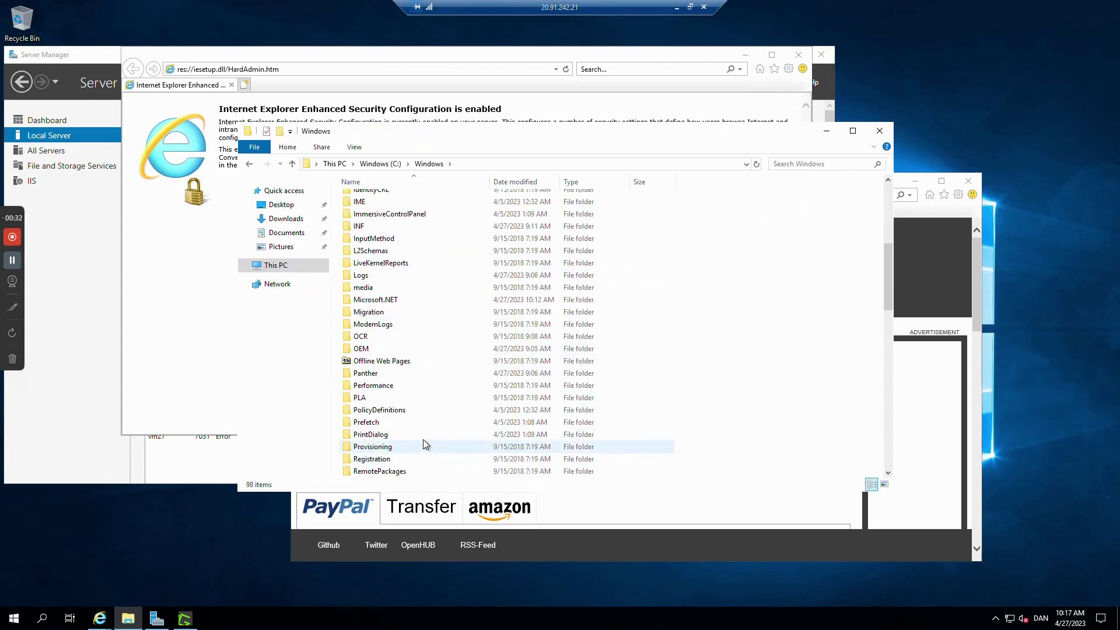
scroll(423, 445, "down", 5)
double_click(382, 418)
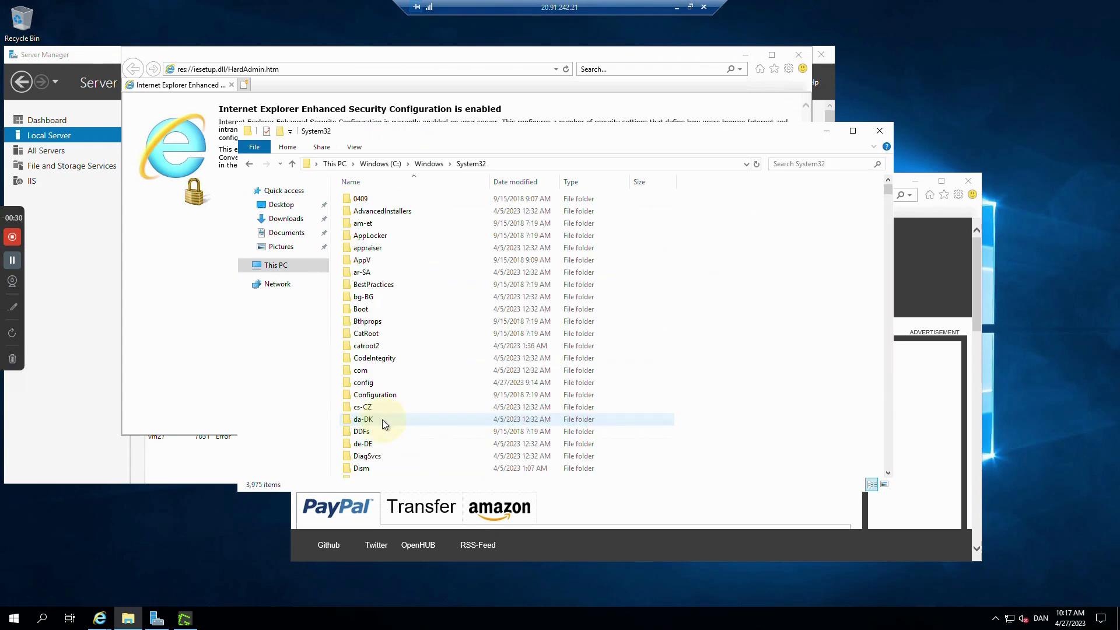
Open the Sysprep folder inside System32 and select the sysprep application
scroll(440, 404, "down", 20)
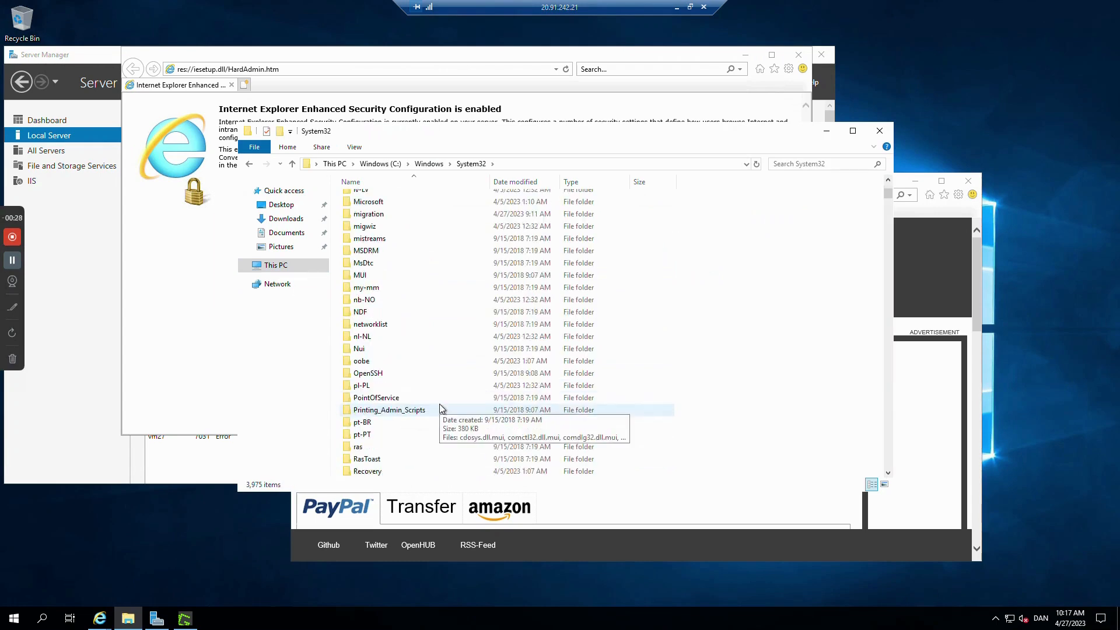
scroll(439, 404, "down", 20)
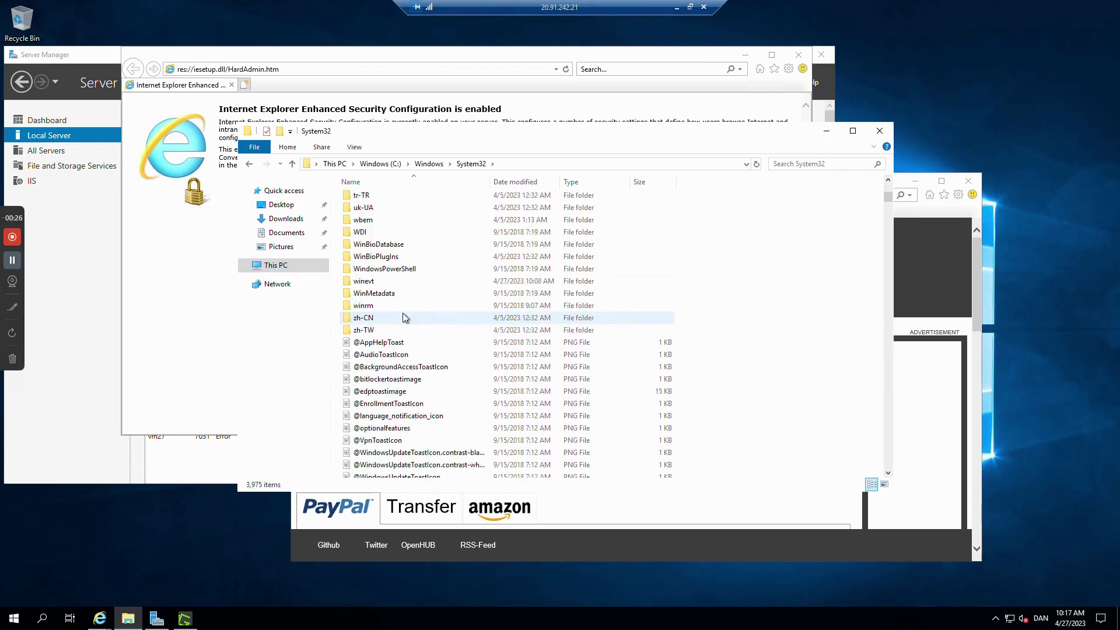
scroll(405, 317, "up", 6)
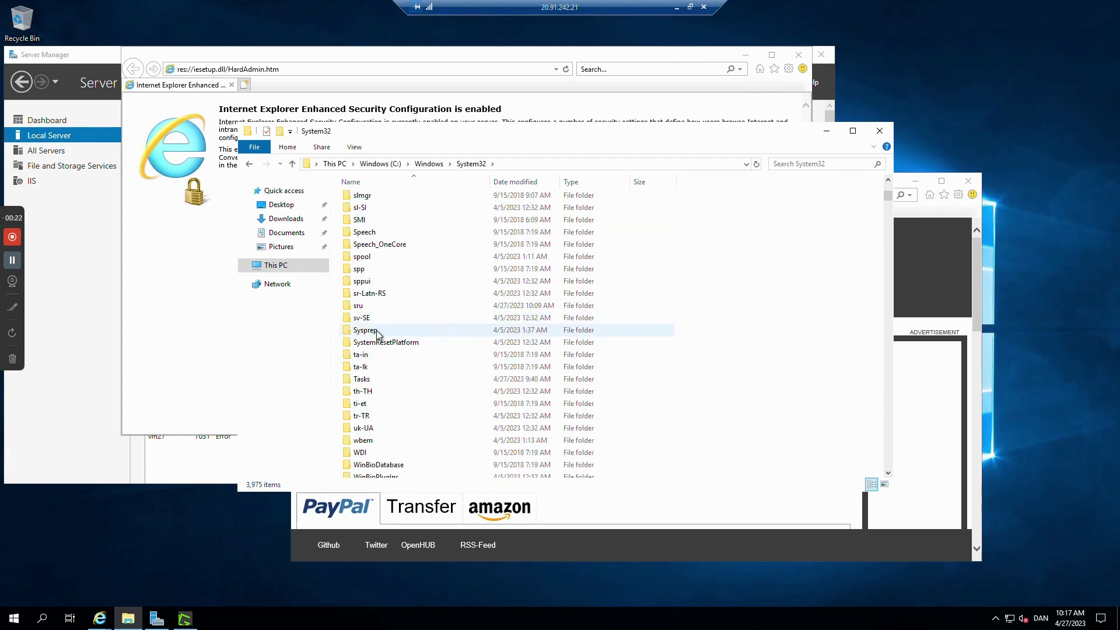
double_click(377, 331)
left_click(358, 236)
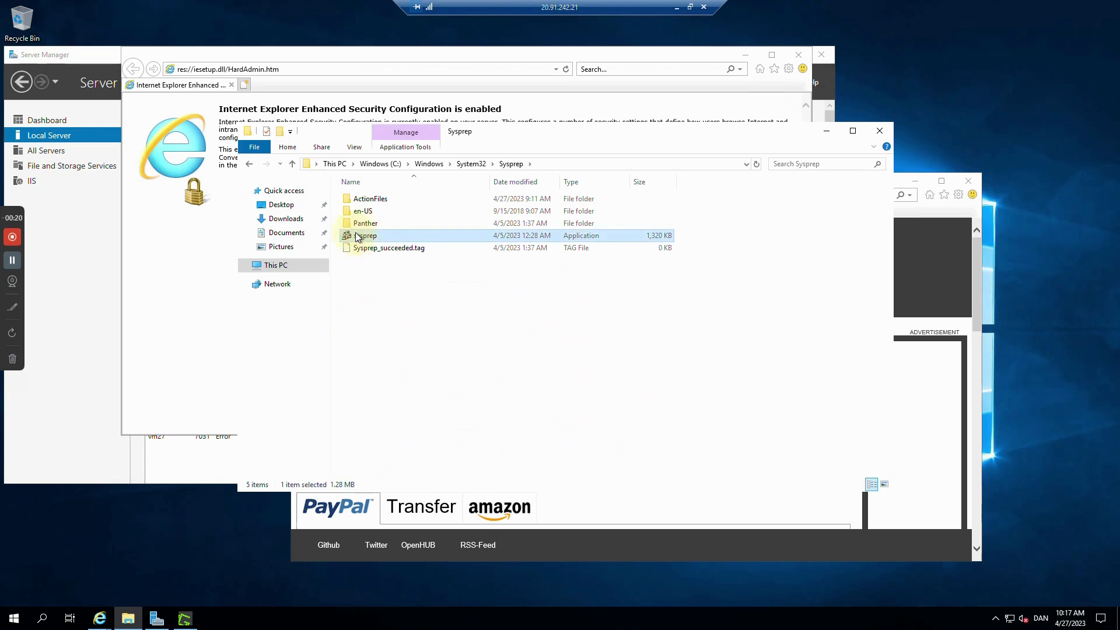
Run Sysprep with Enter System Out-of-Box Experience (OOBE), Generalize enabled and the Shutdown option, and dismiss the ended remote session notice
double_click(358, 236)
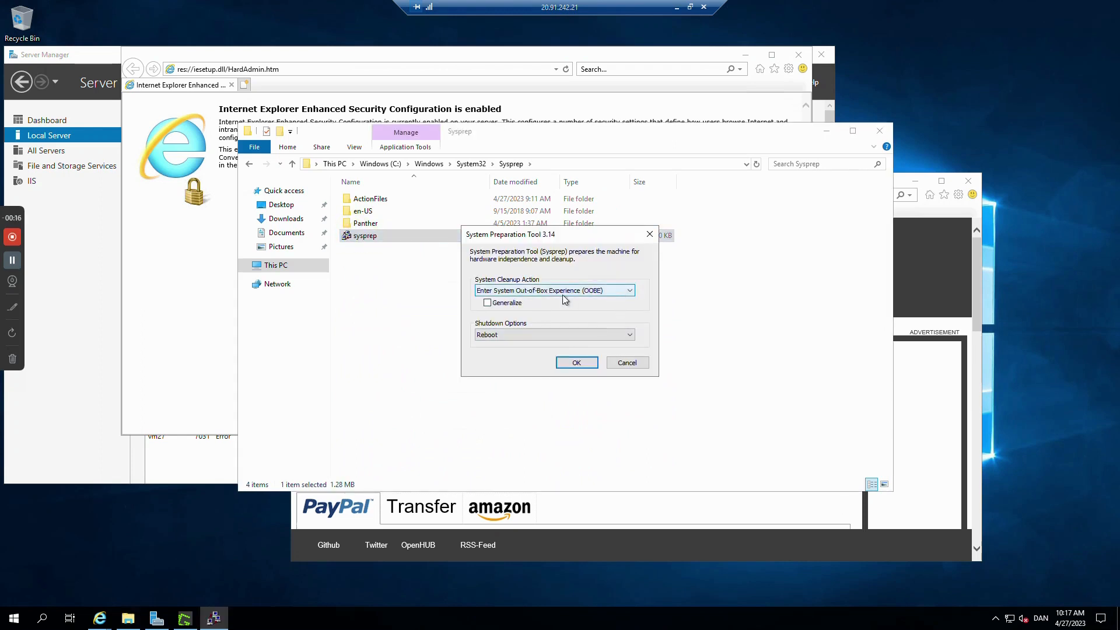
left_click(516, 304)
left_click(496, 336)
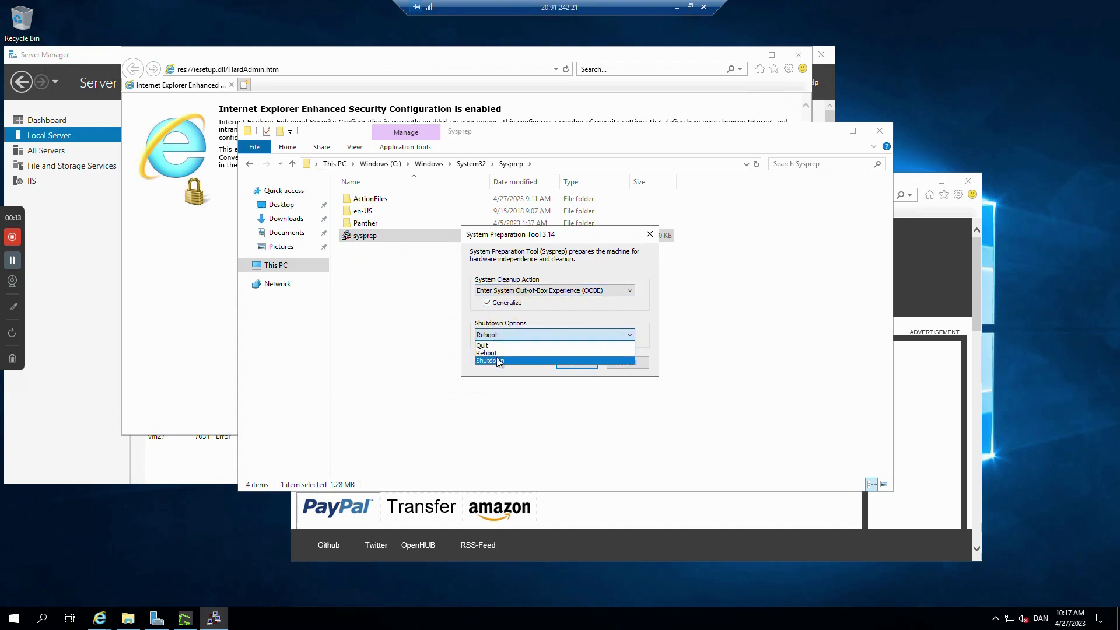
left_click(499, 361)
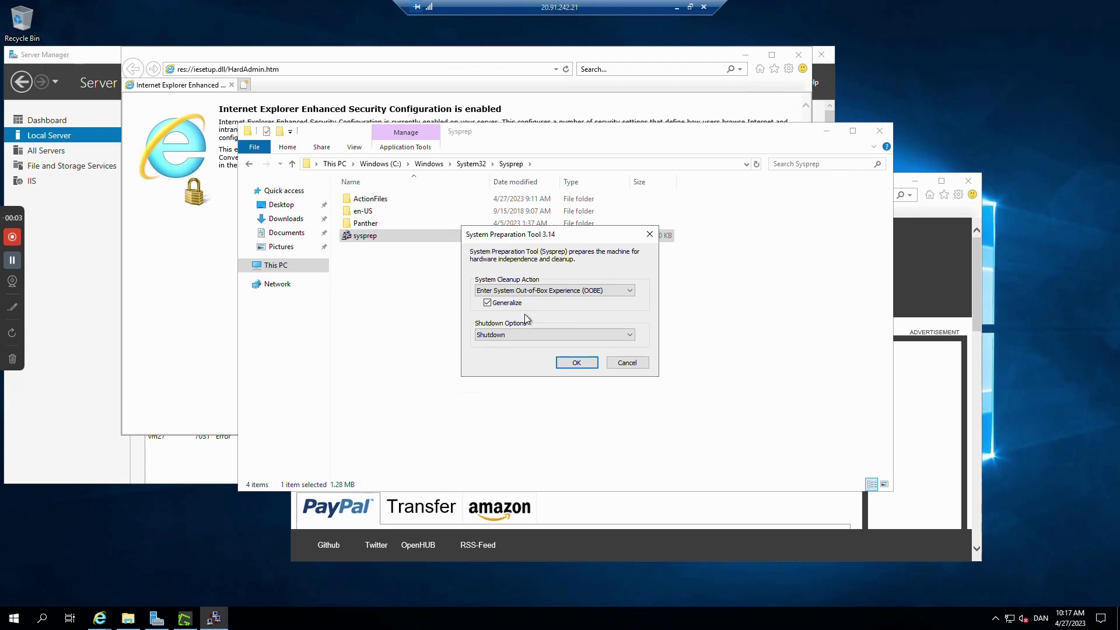
left_click(560, 362)
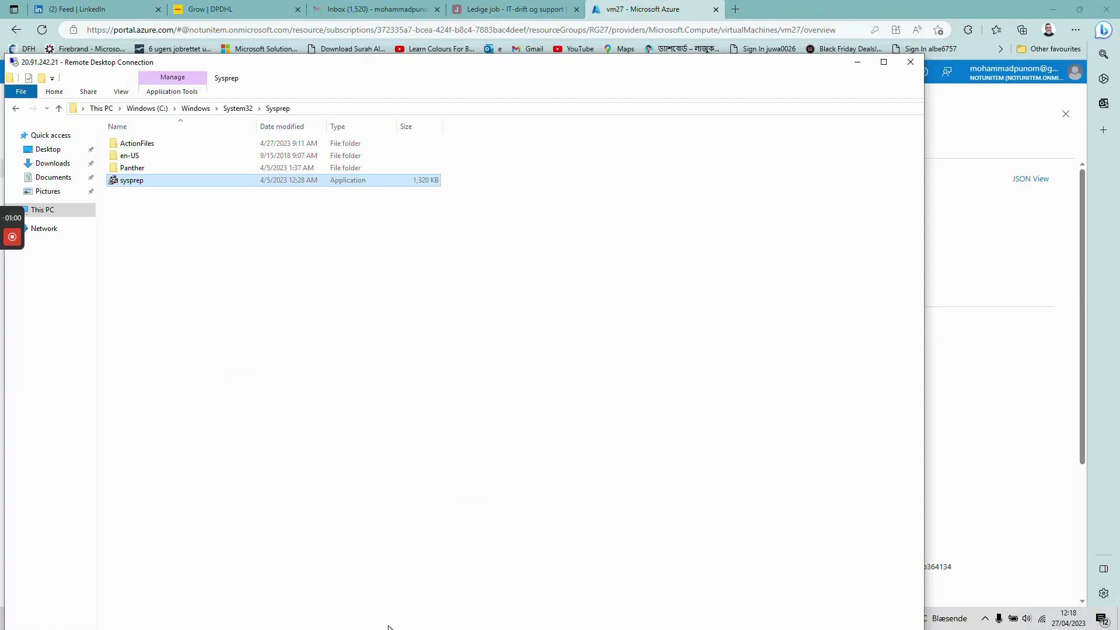
left_click(884, 62)
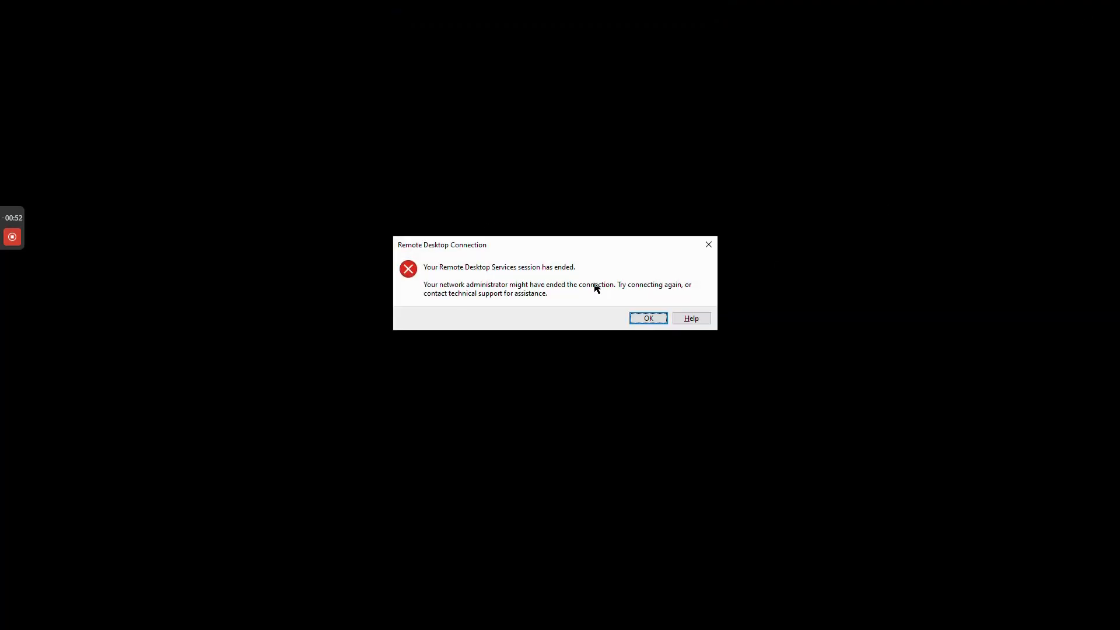
left_click(649, 319)
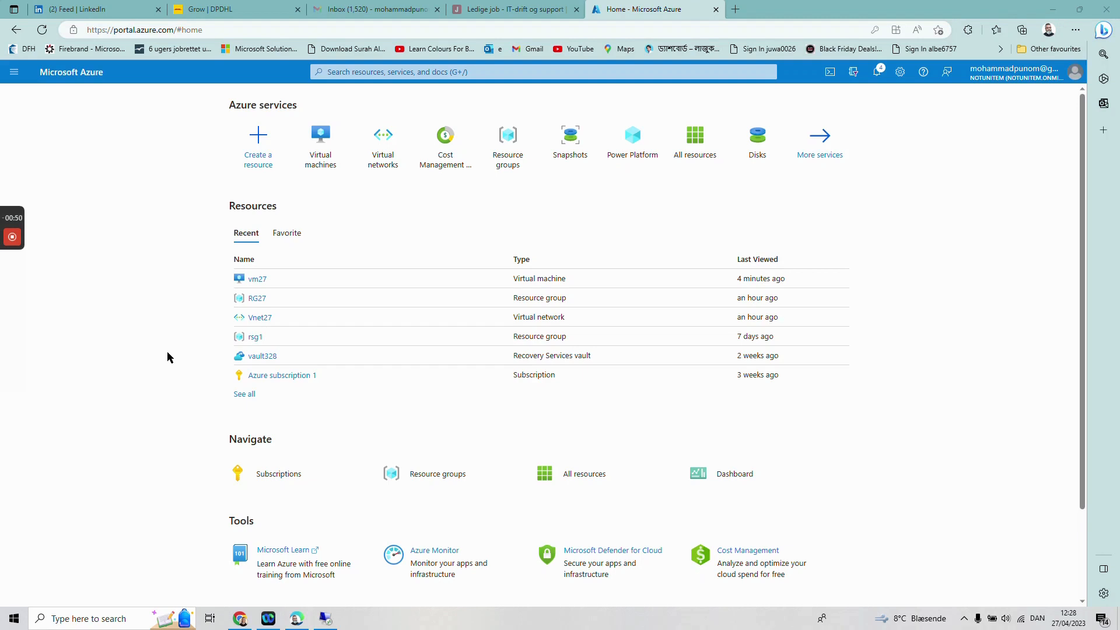
Return to the Azure portal home, open the vm27 virtual machine and start capturing an image of it
left_click(14, 71)
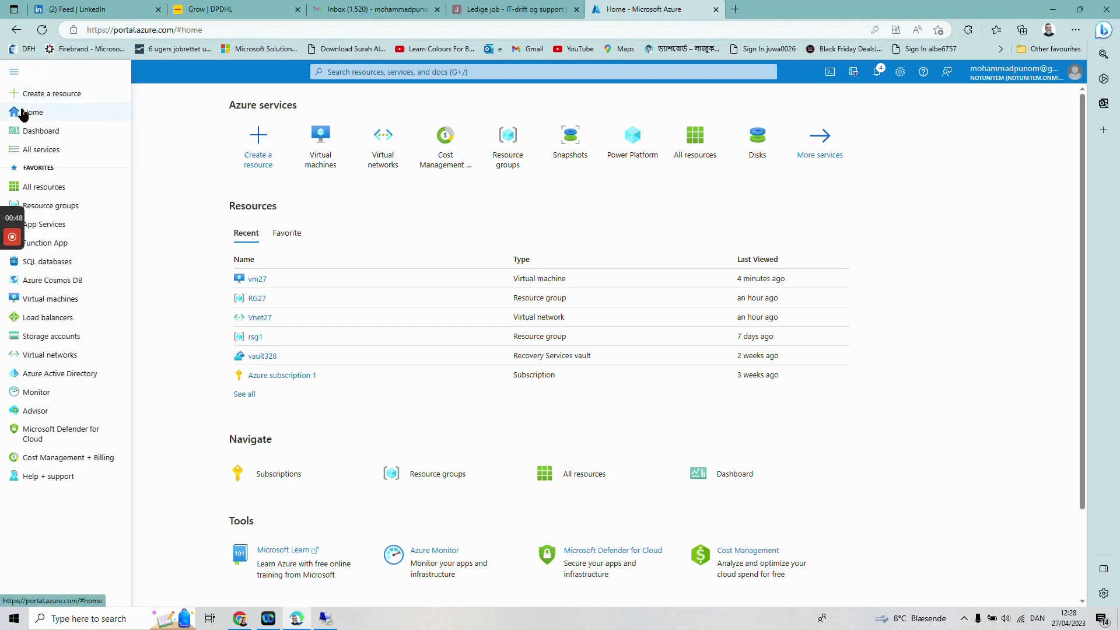
left_click(24, 112)
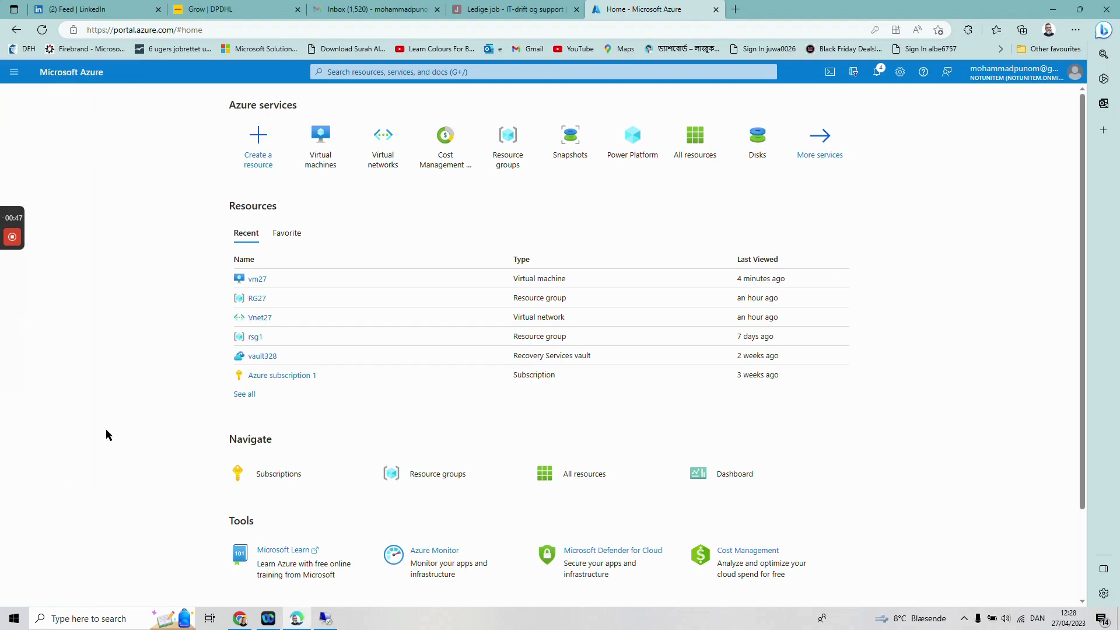
left_click(255, 280)
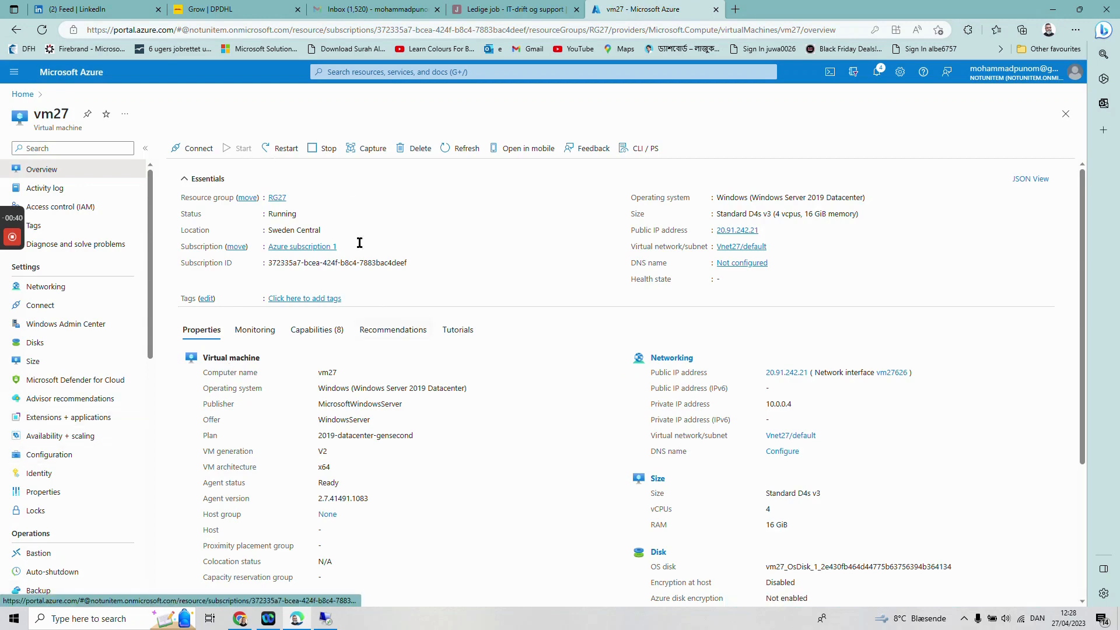
left_click(364, 148)
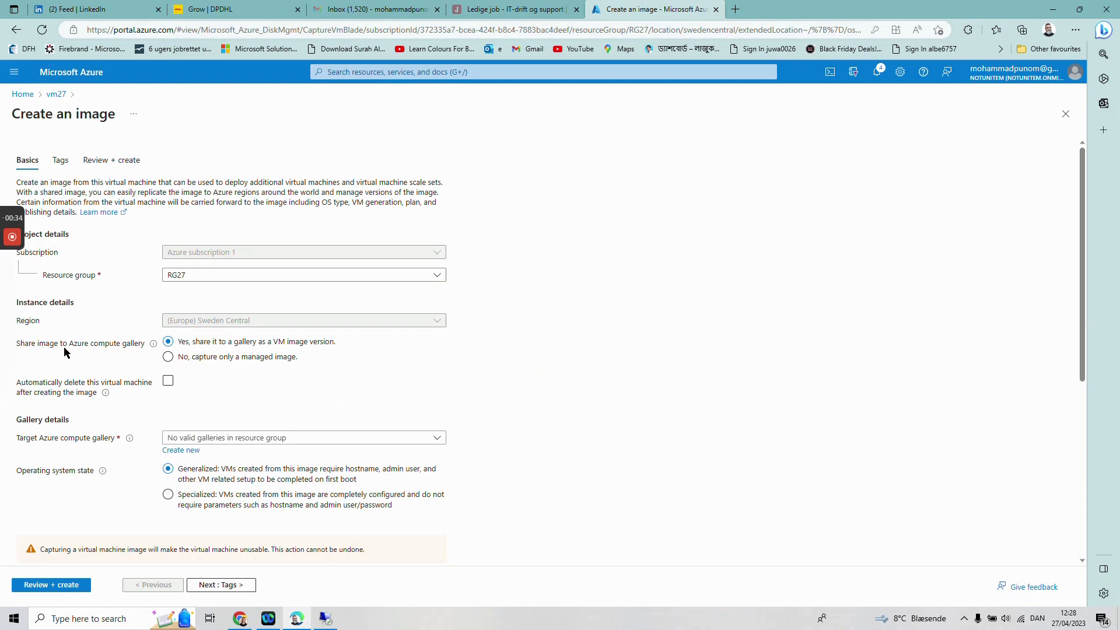
Set the capture to a managed image only, without sharing to a gallery, and shorten its name to vm27-image
left_click(169, 357)
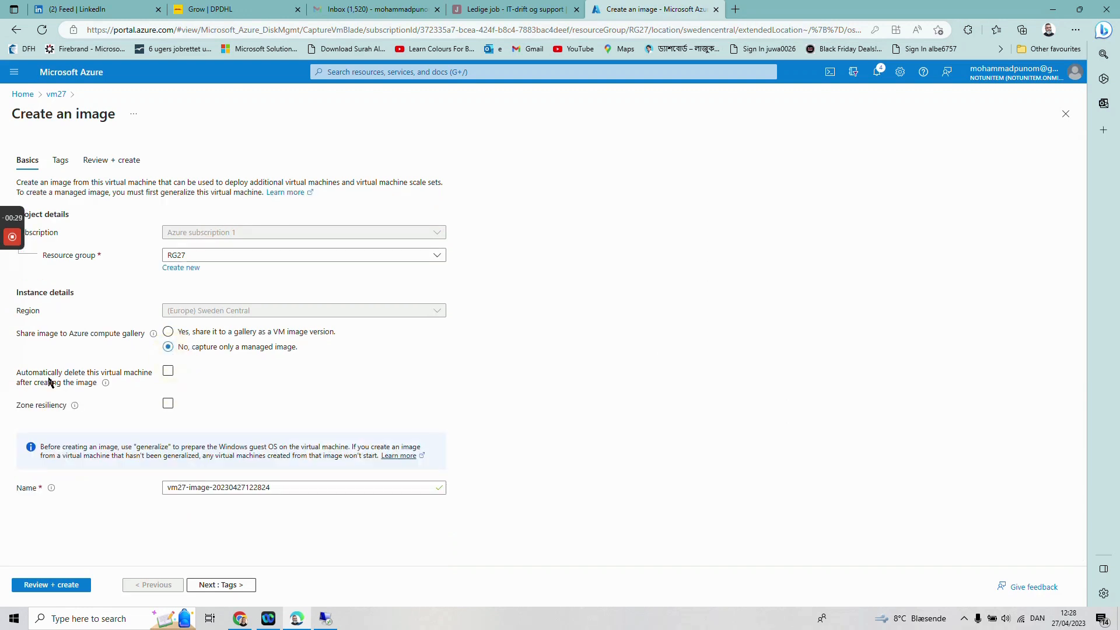
left_click(169, 373)
left_click(311, 488)
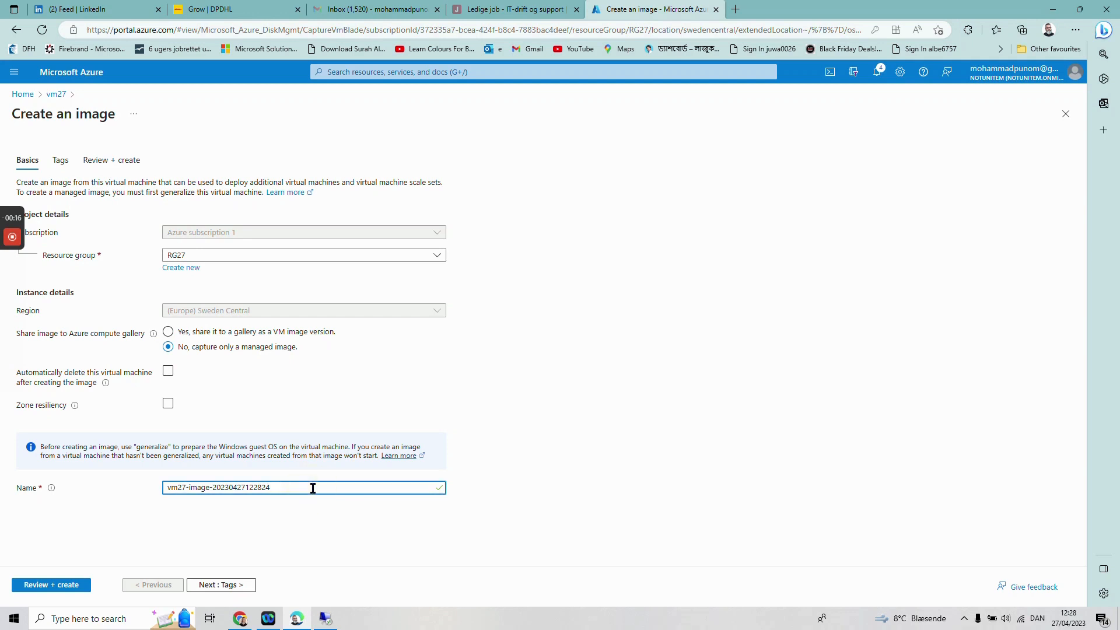
key("BackSpace")
key("BackSpace")
key("BackSpace")
key("BackSpace")
key("BackSpace")
key("BackSpace")
key("BackSpace")
key("BackSpace")
key("BackSpace")
key("BackSpace")
key("BackSpace")
key("BackSpace")
key("BackSpace")
key("BackSpace")
Leave the tags empty, create the managed image, and check the portal notifications for its progress
left_click(206, 586)
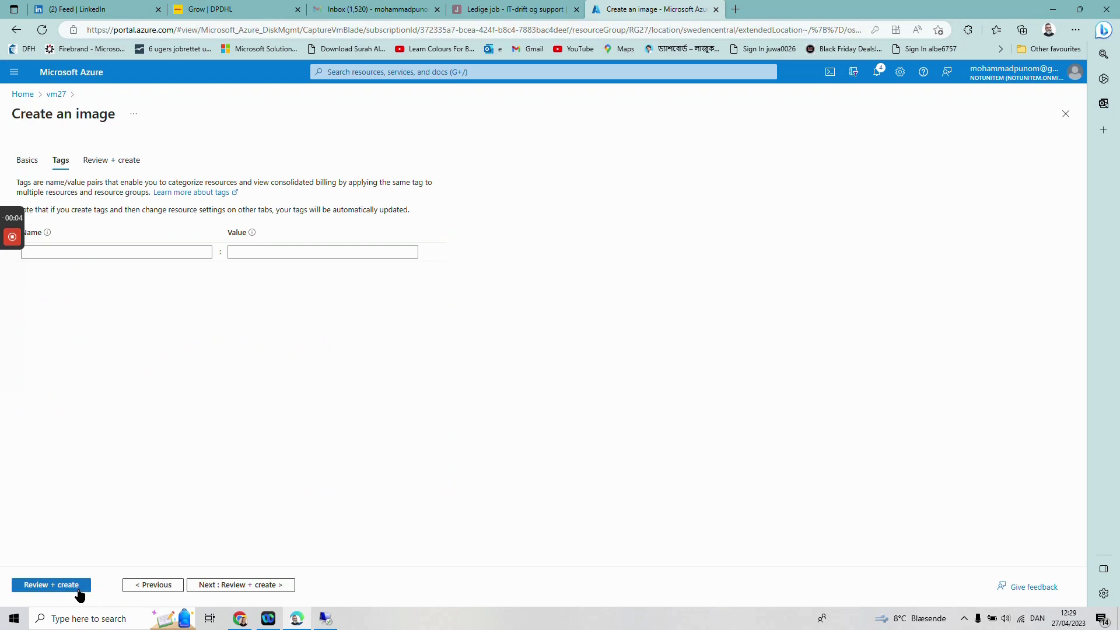
left_click(252, 588)
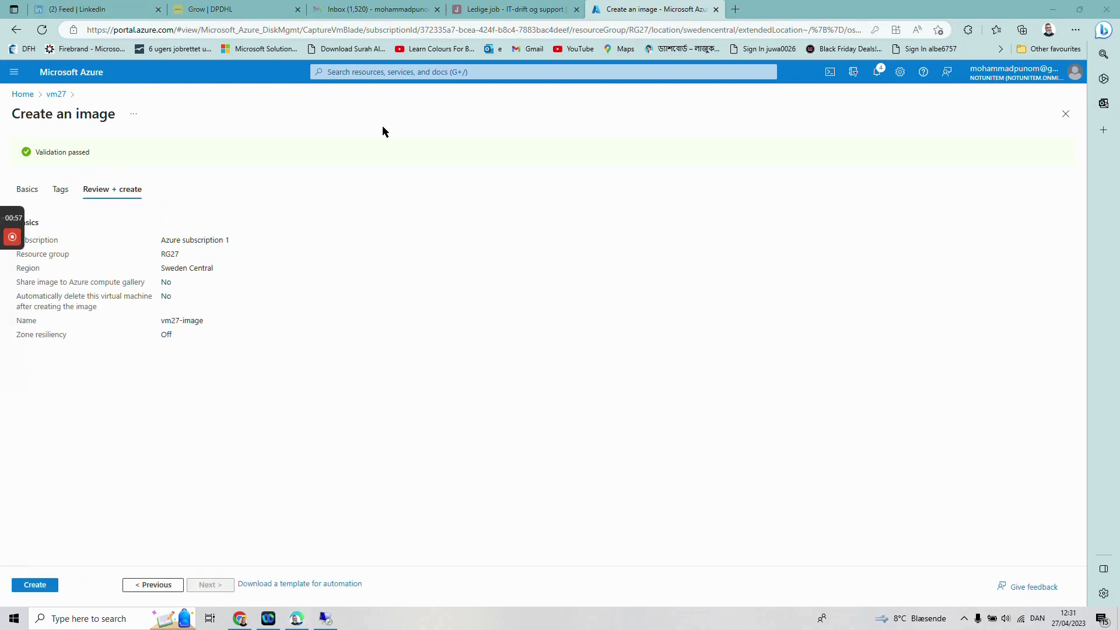
left_click(37, 586)
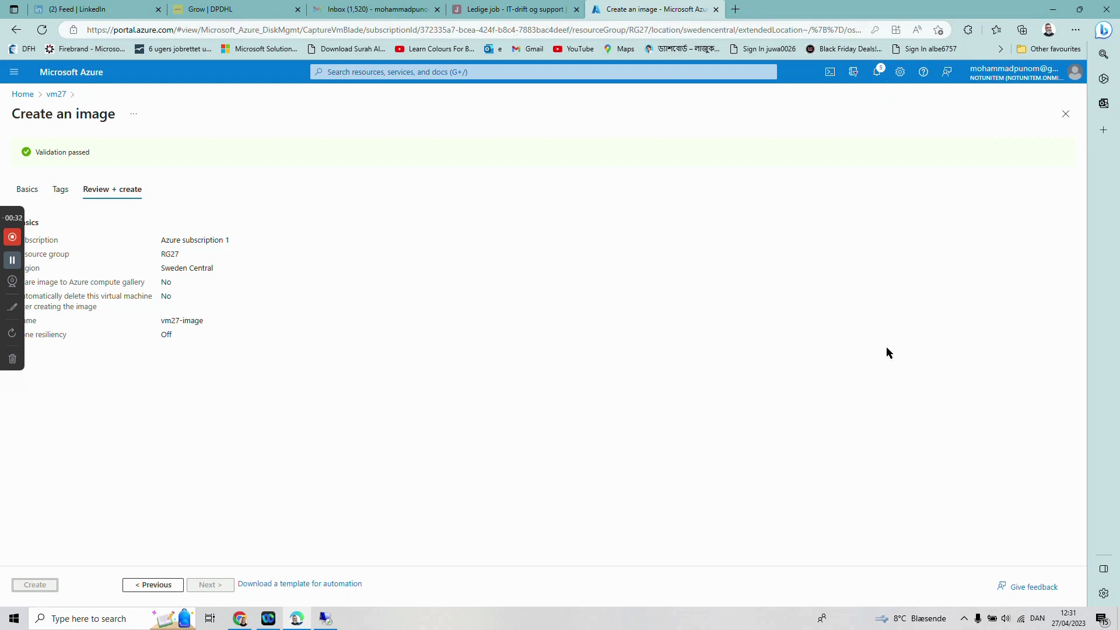
left_click(876, 71)
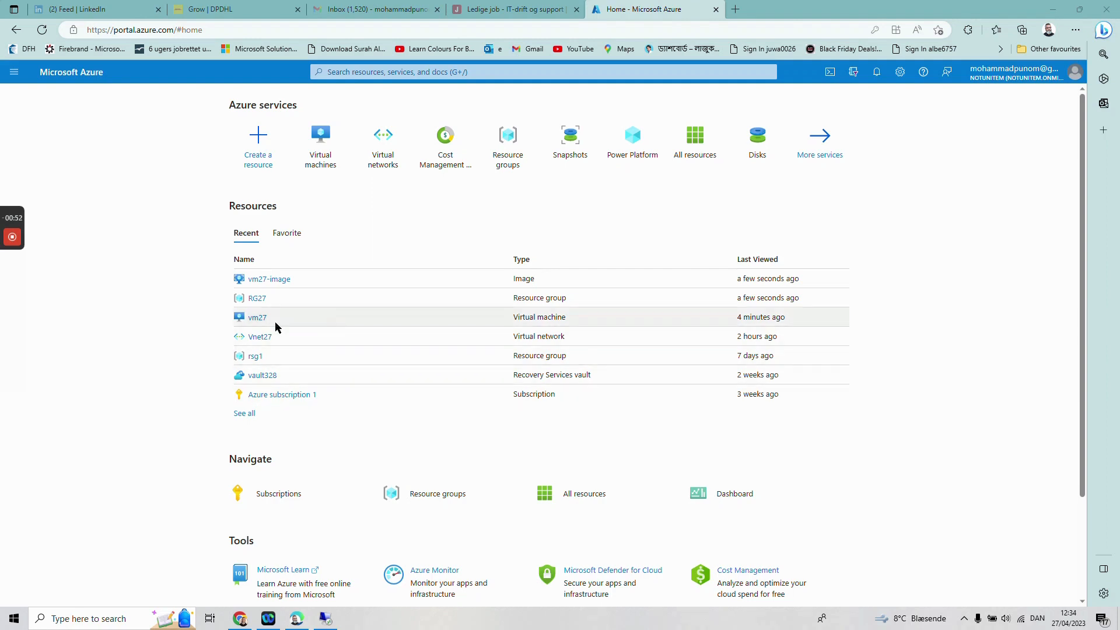
Open the Virtual machines list from the portal home and start creating a new Azure virtual machine
mouse_move(331, 623)
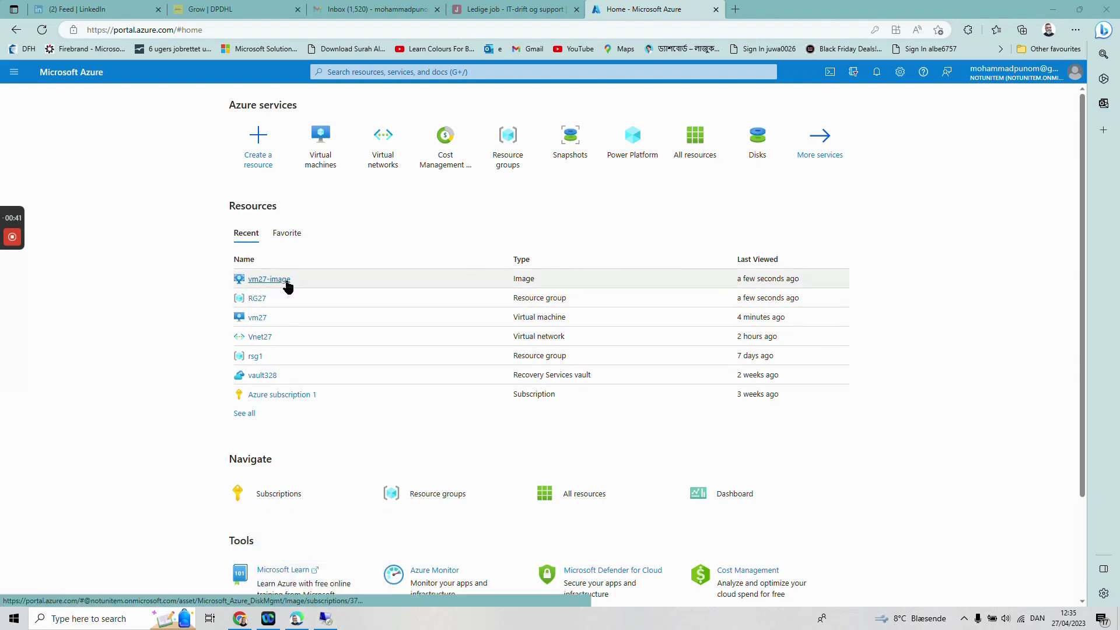
mouse_move(288, 287)
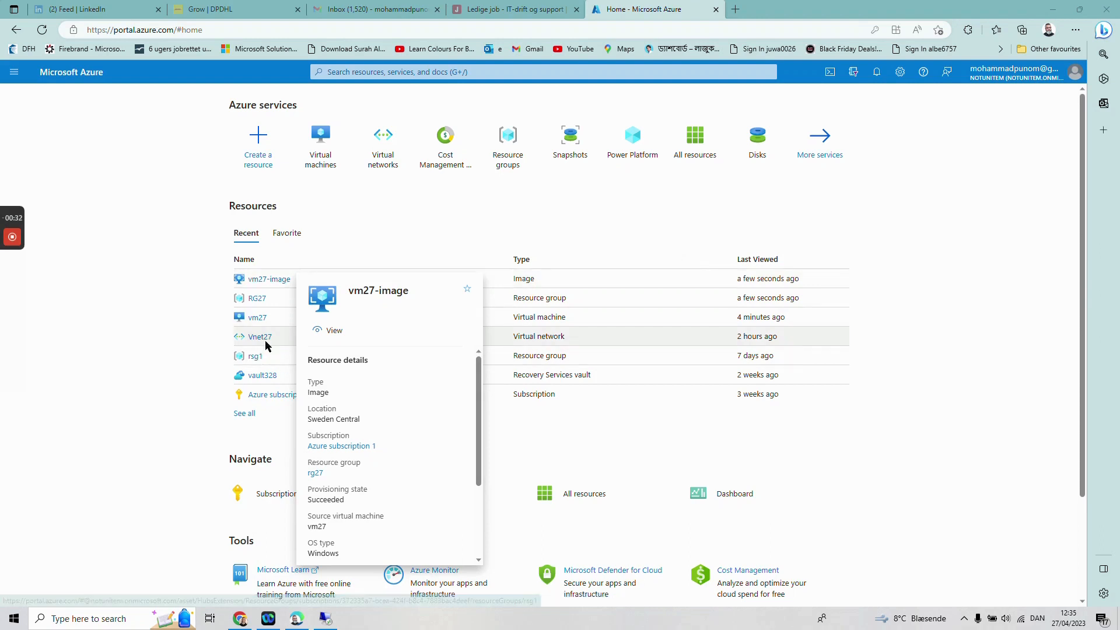
mouse_move(258, 327)
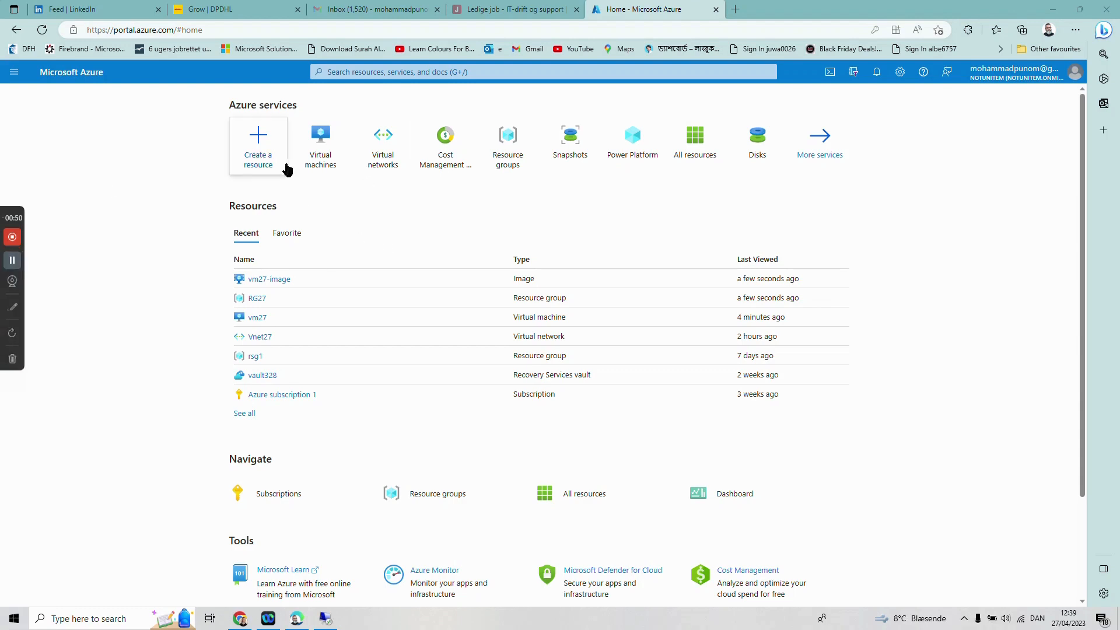
left_click(317, 150)
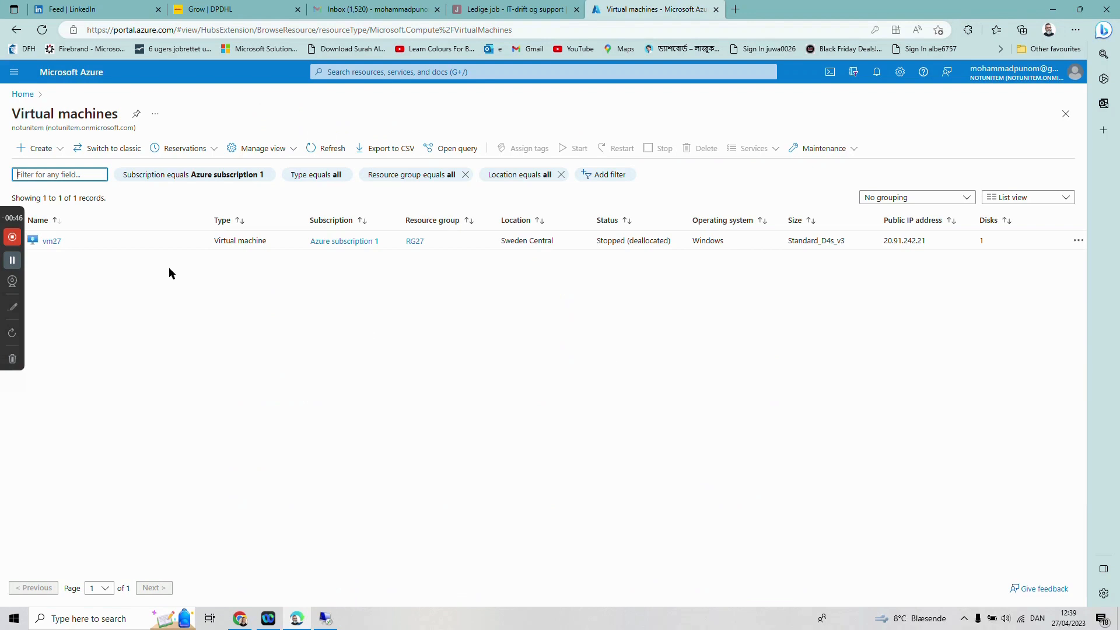
left_click(40, 149)
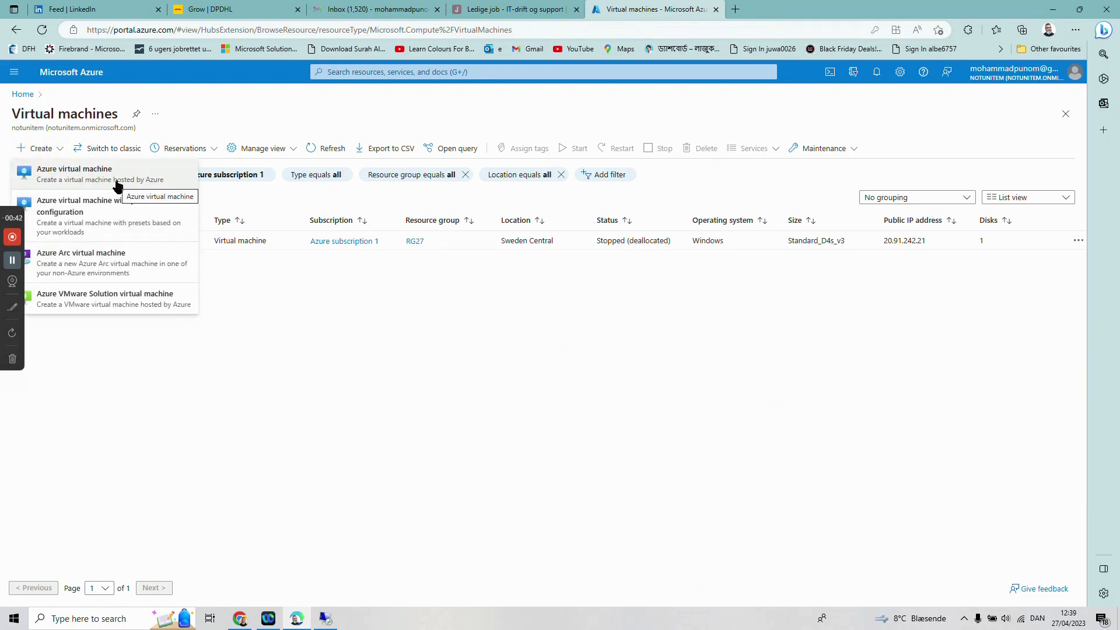
left_click(116, 182)
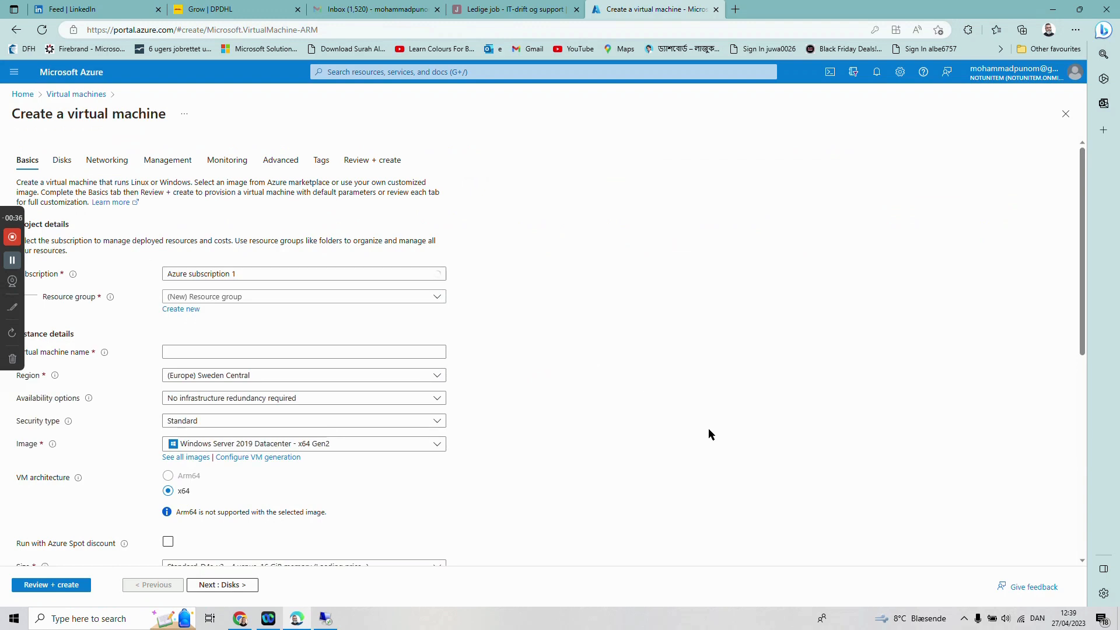
Browse all images for the new virtual machine and select vm27-image from My Images
left_click(397, 444)
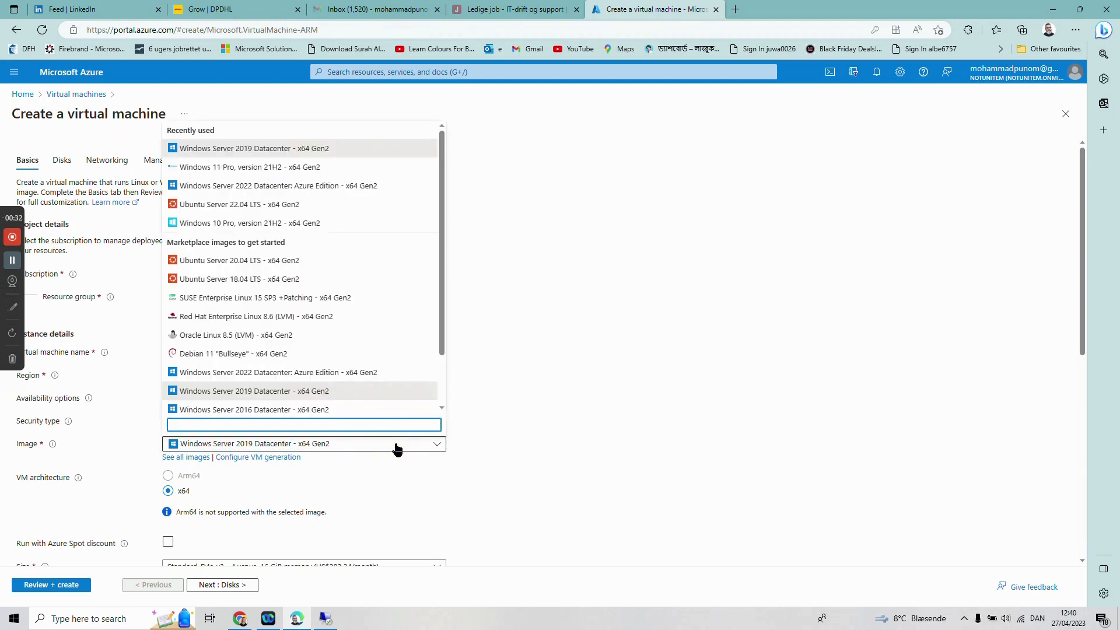
left_click_drag(441, 334, 441, 388)
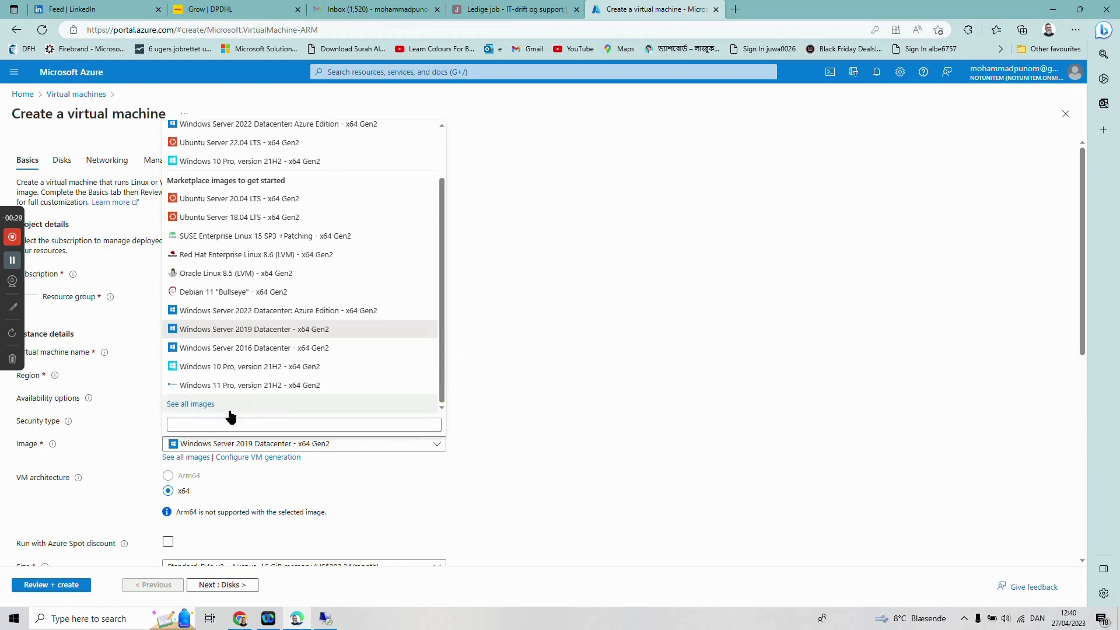
scroll(288, 355, "up", 3)
scroll(296, 367, "down", 3)
left_click(175, 405)
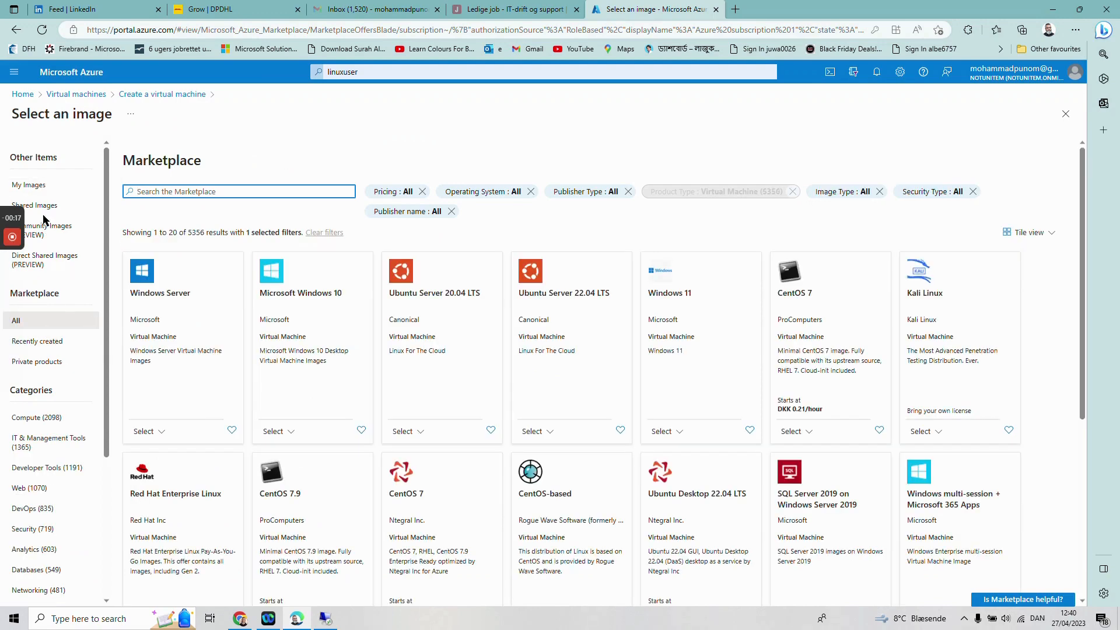
left_click(32, 184)
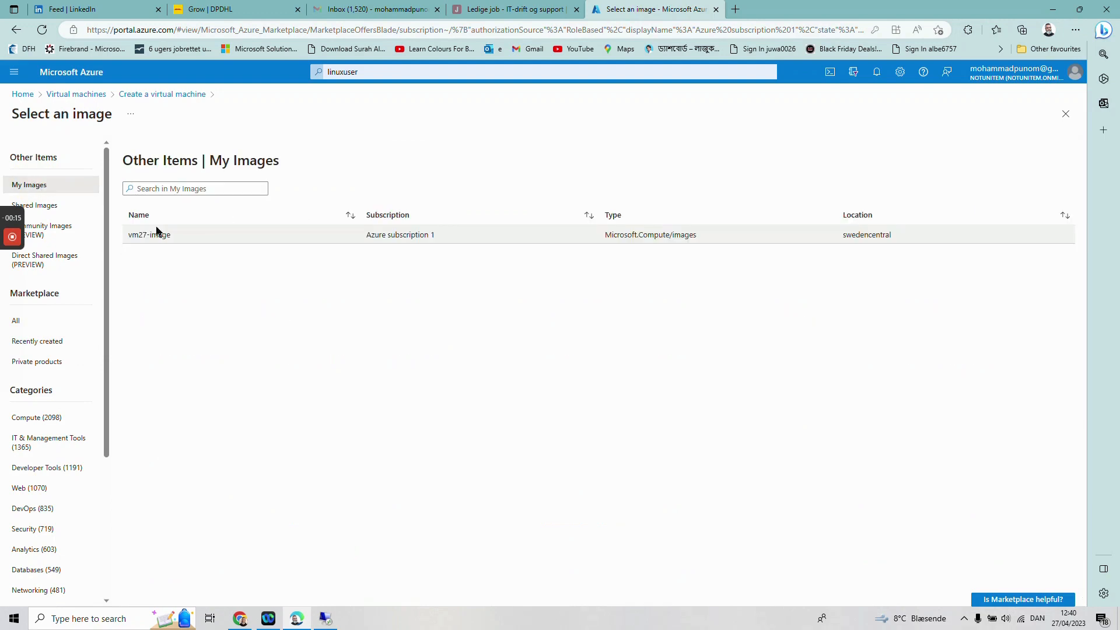
left_click(140, 235)
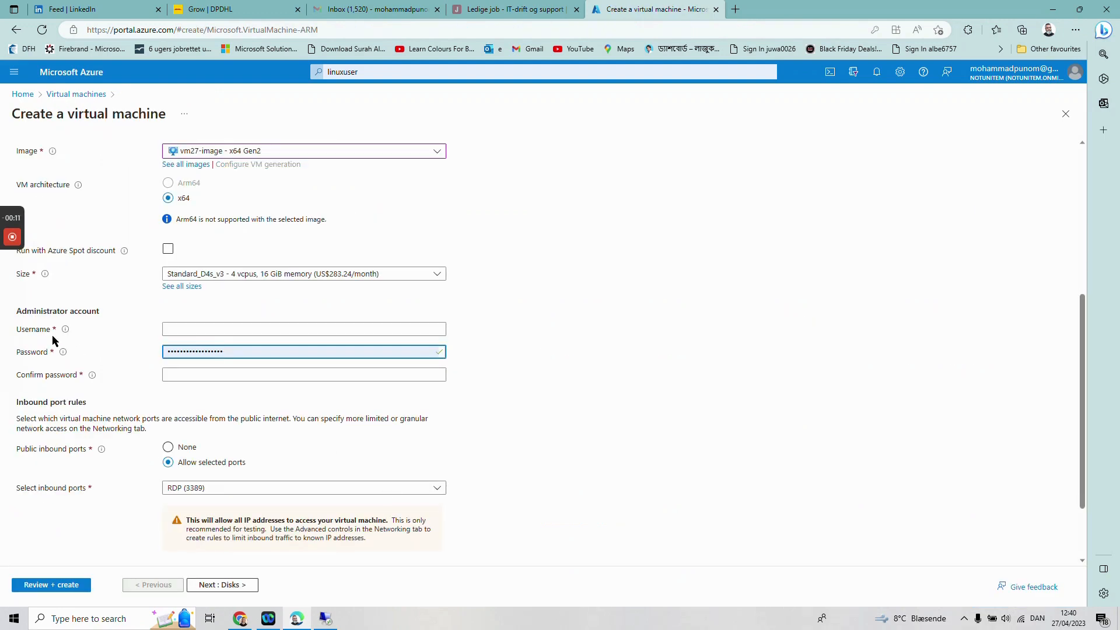
Clear the prefilled administrator password and fill in the administrator account's username
left_click(195, 328)
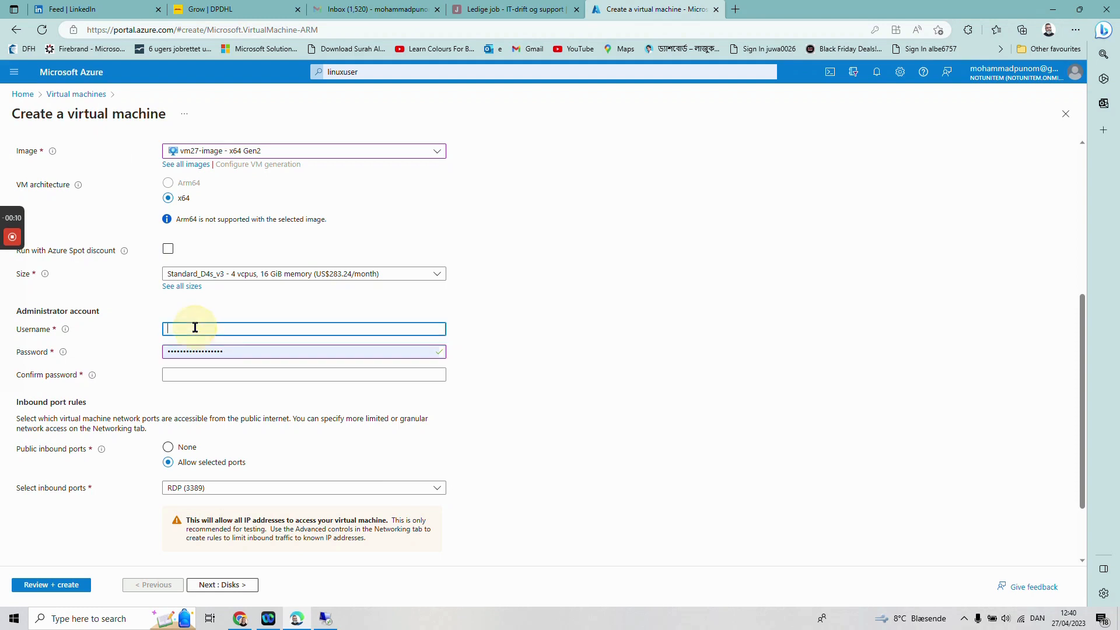
left_click(240, 356)
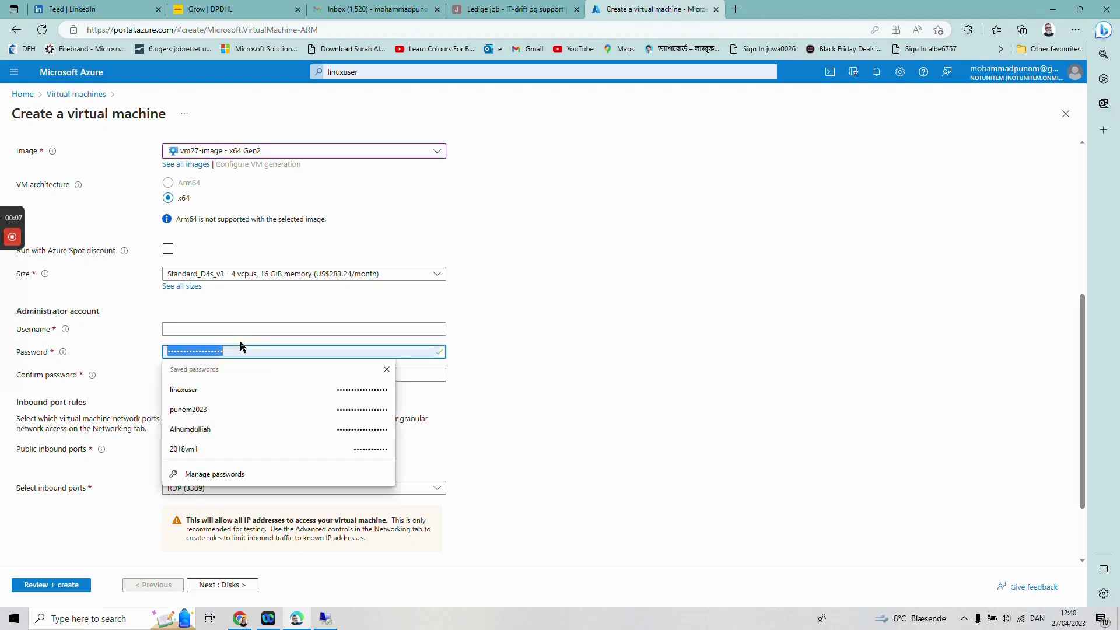
key("BackSpace")
left_click(325, 323)
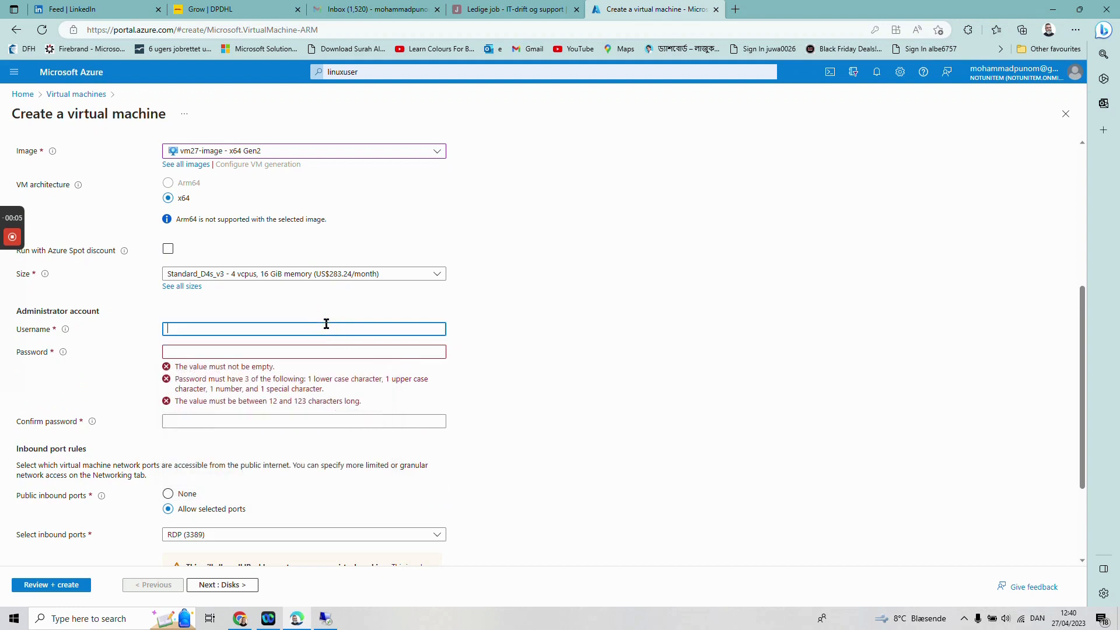
type("mohammad")
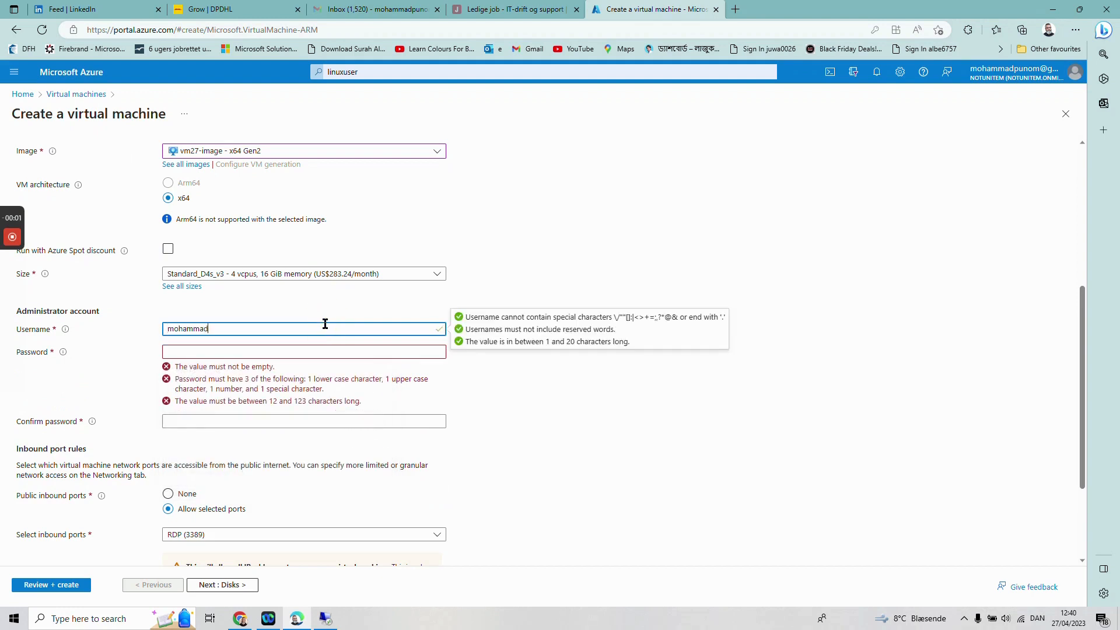
left_click(351, 352)
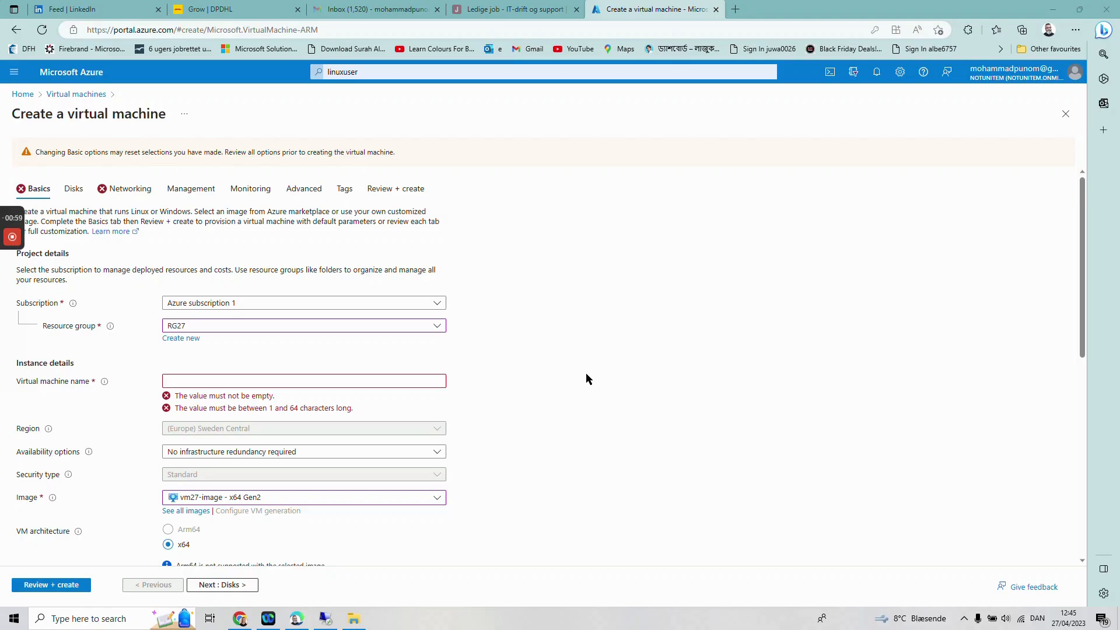
scroll(586, 373, "down", 4)
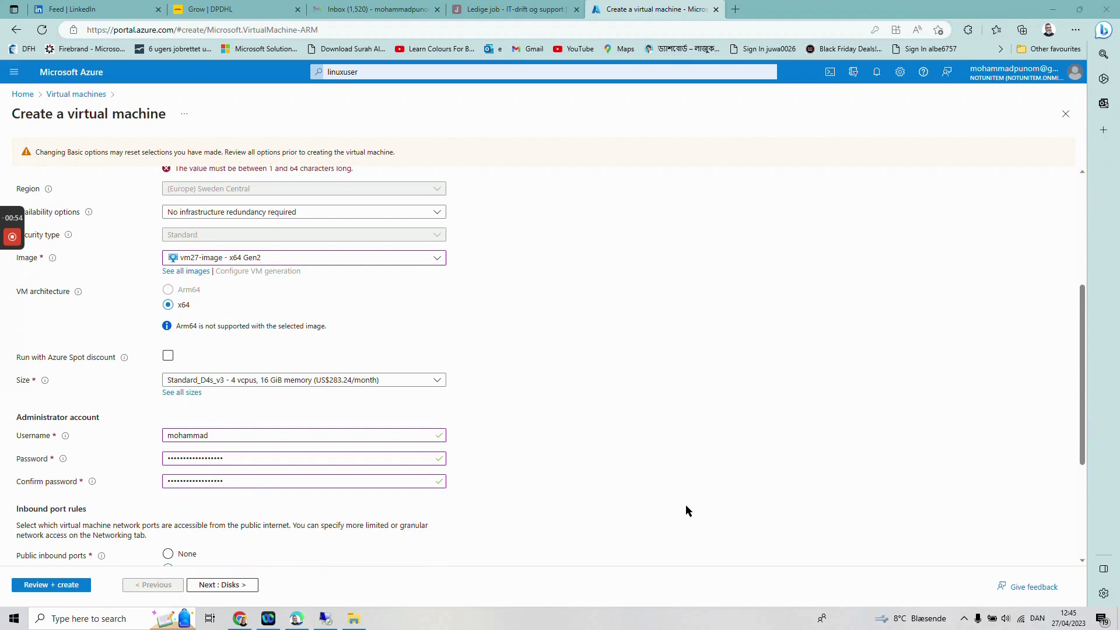
scroll(686, 506, "up", 3)
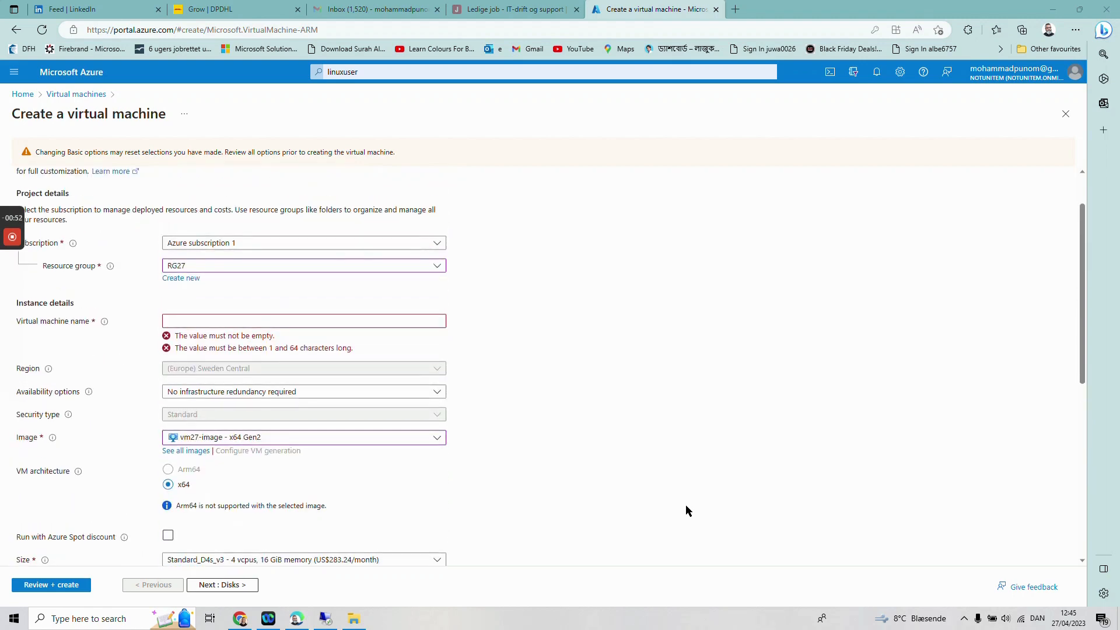
scroll(685, 505, "up", 1)
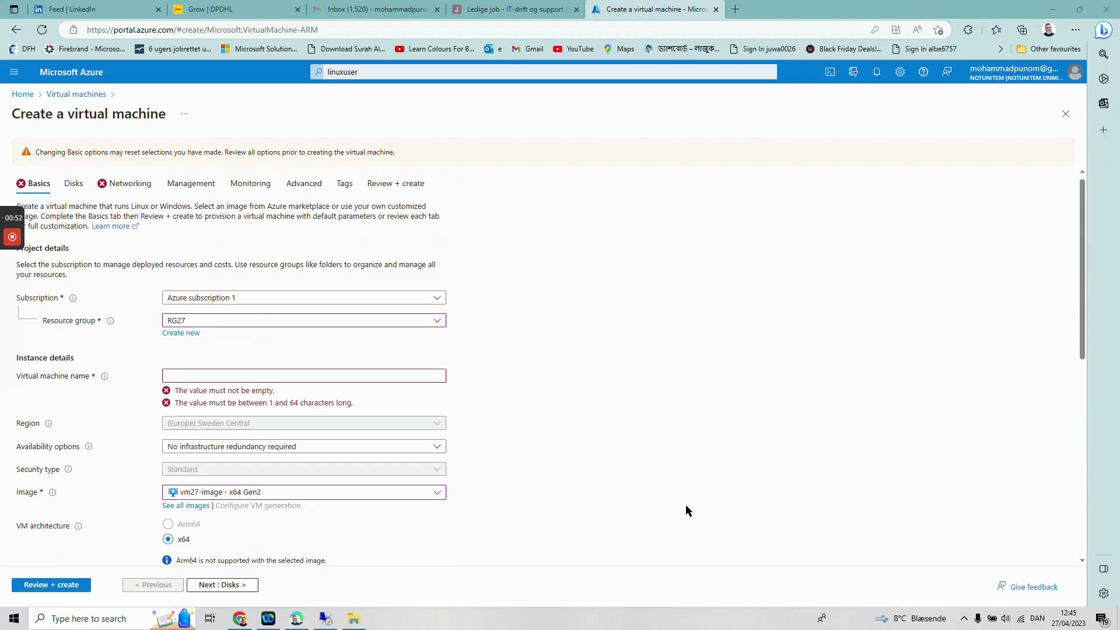
Select RG27 as the resource group and name the new virtual machine RecoveredVM
left_click(236, 327)
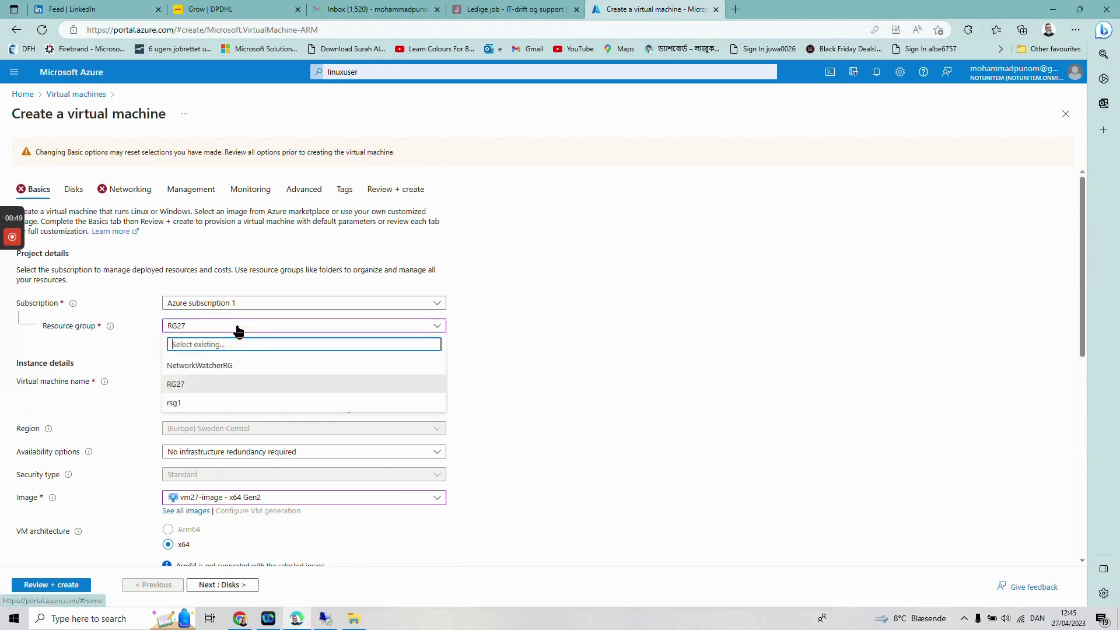
left_click(183, 387)
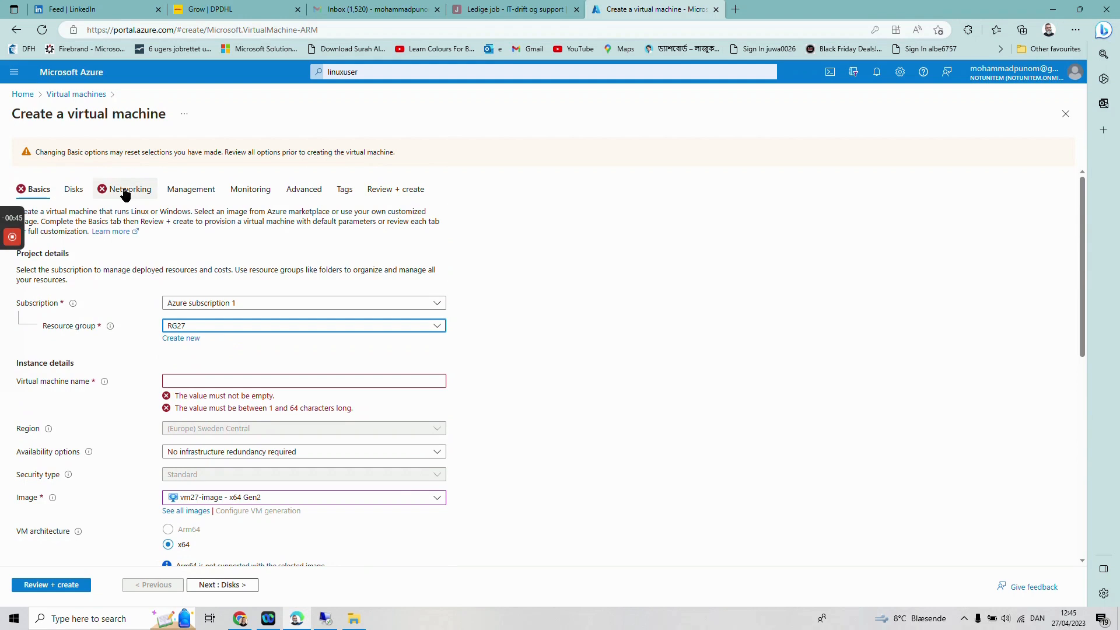
left_click(188, 383)
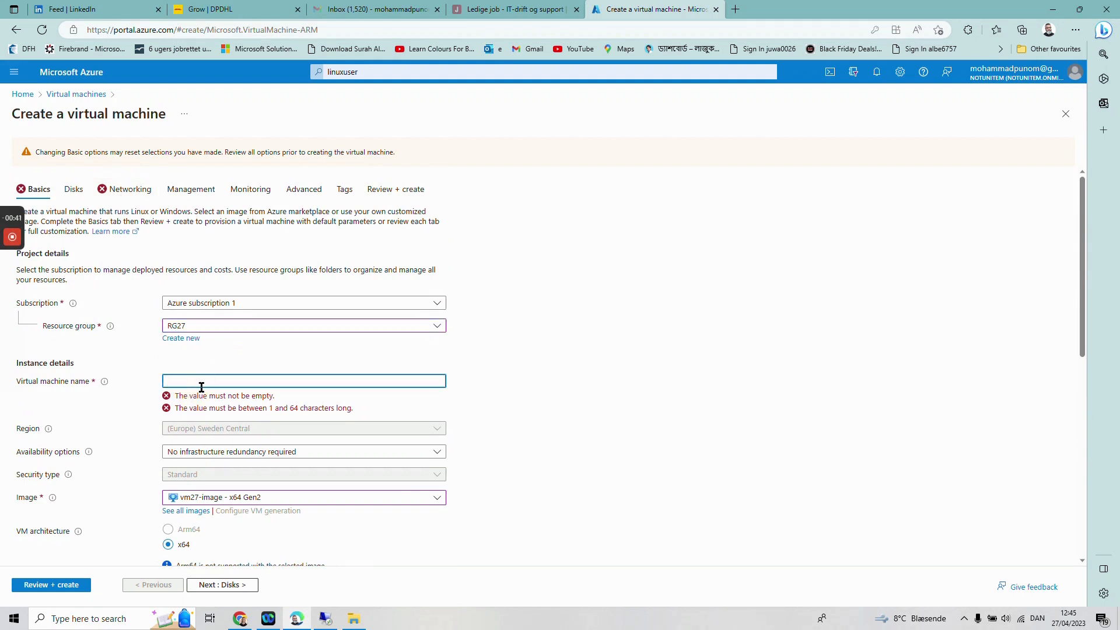
type("Recov")
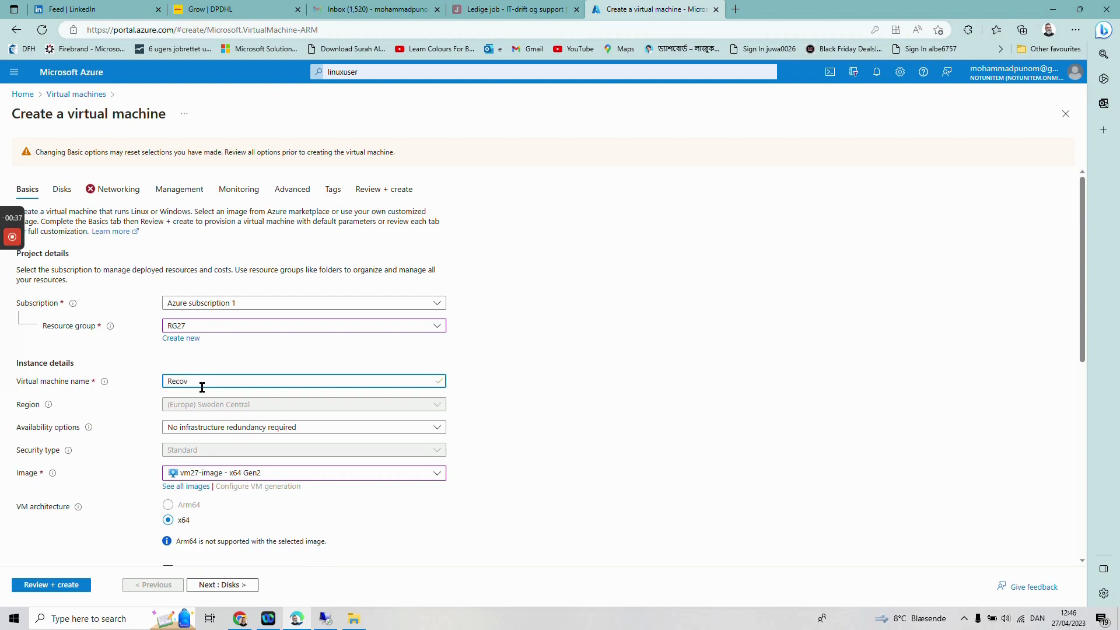
type("ered")
key("BackSpace")
key("BackSpace")
key("BackSpace")
type("eredVM")
Reselect Vnet27 as the virtual network in the networking settings, validate the configuration, and create the virtual machine
left_click(129, 190)
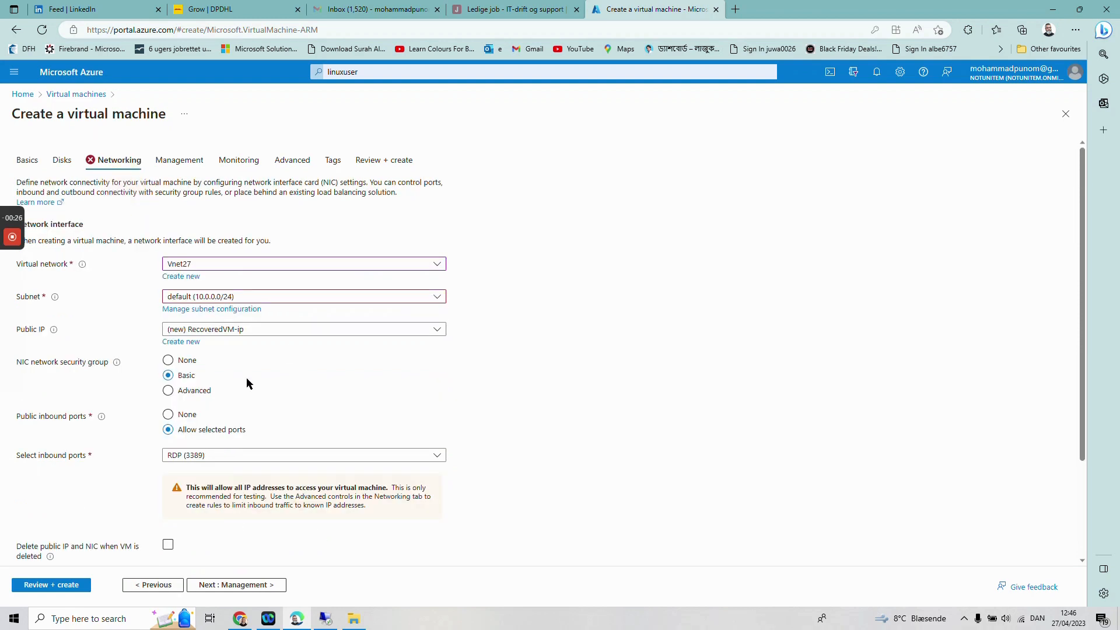
left_click(250, 266)
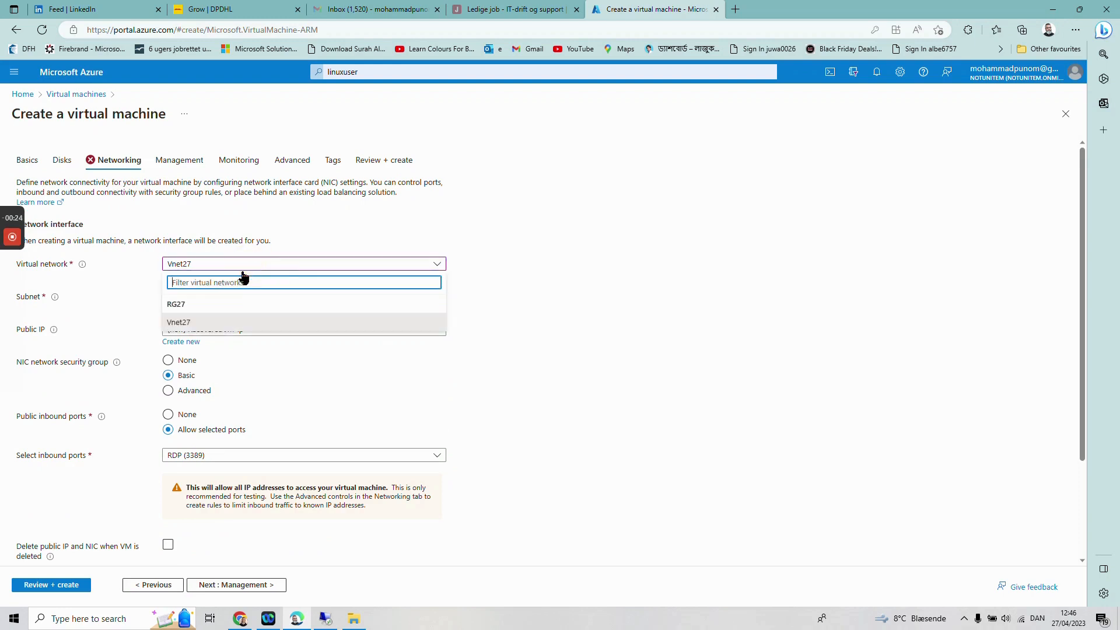
left_click(186, 328)
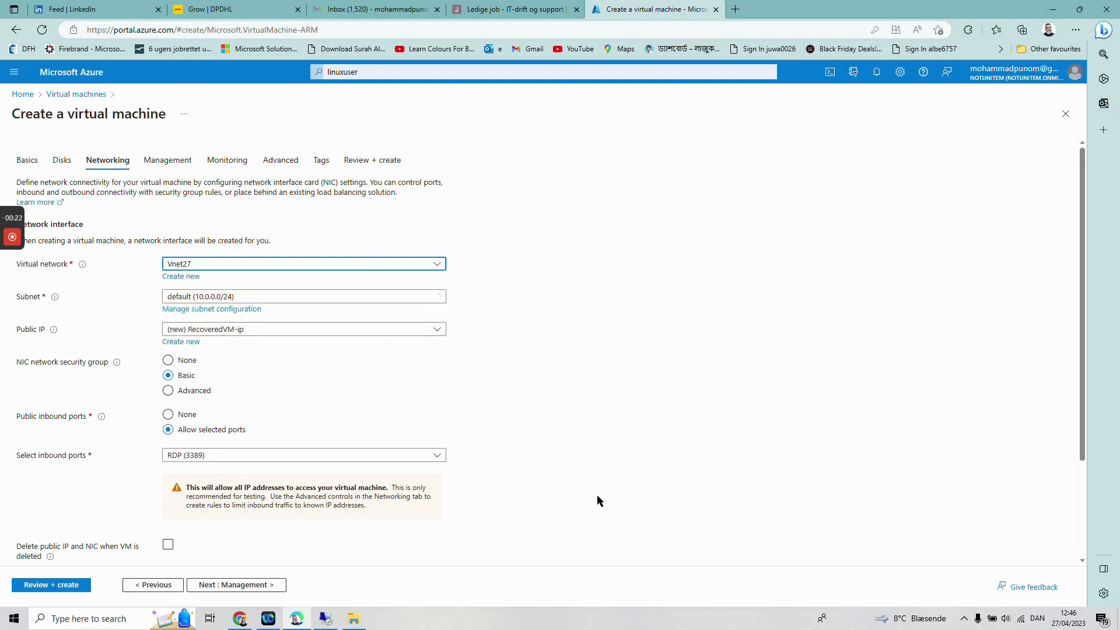
left_click(73, 586)
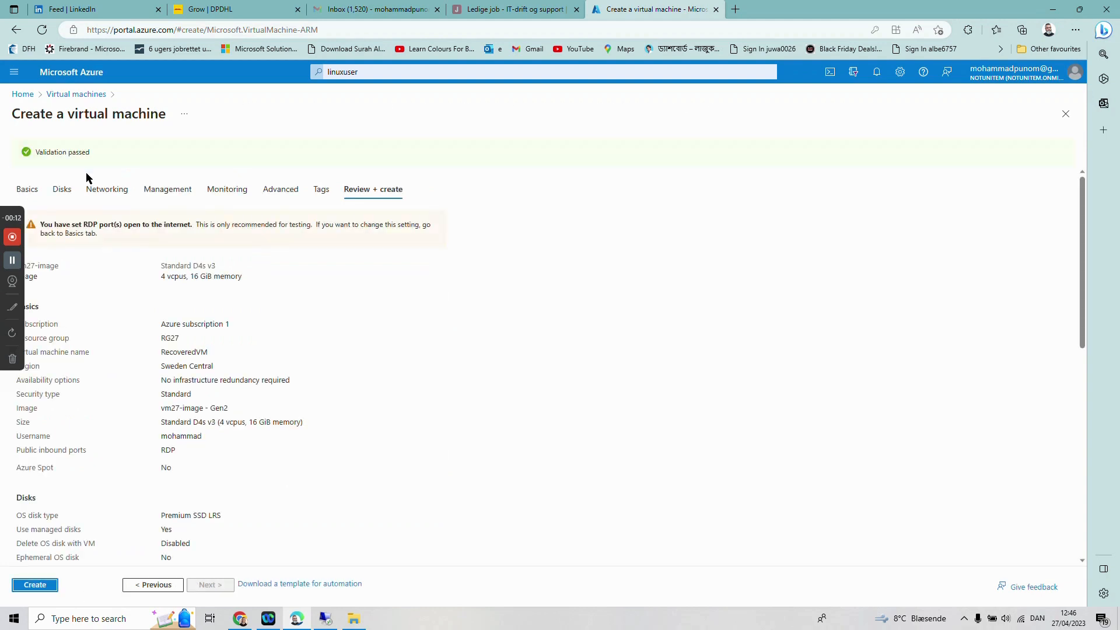
left_click(28, 586)
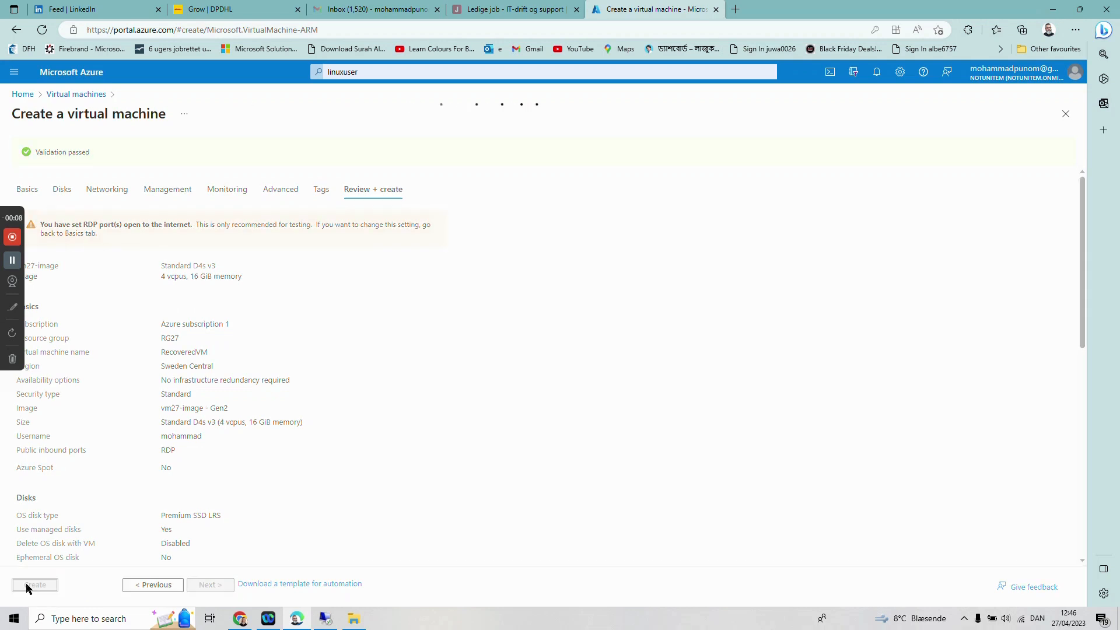